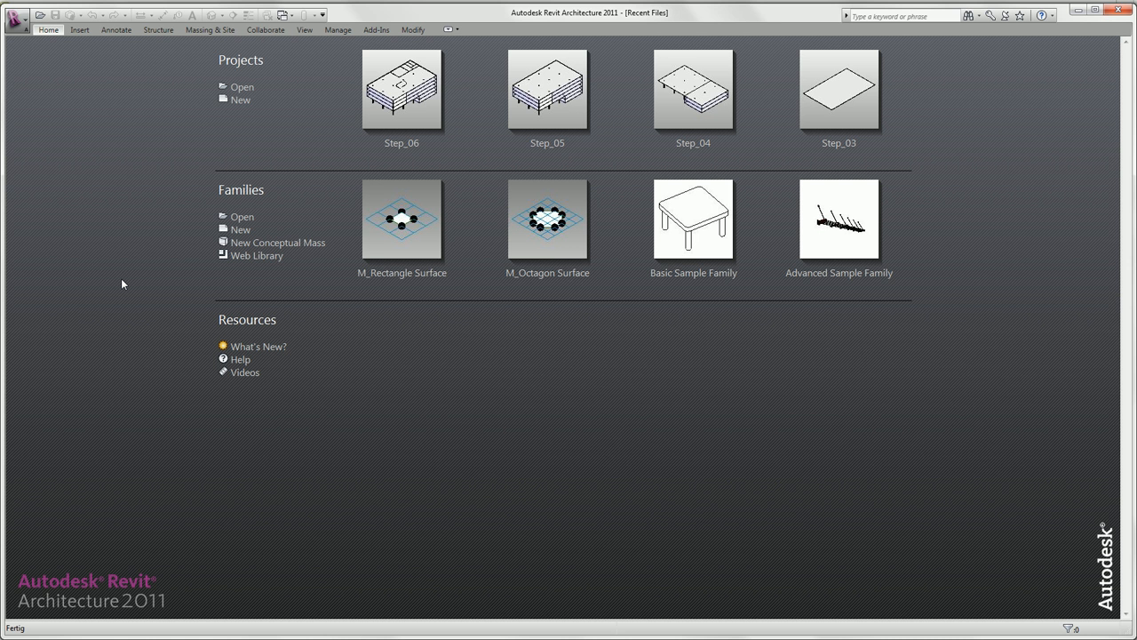
# - Open the project file Step_07 from the Tutorial_1_Getting_Started folder
pyautogui.click(241, 87)
pyautogui.click(435, 323)
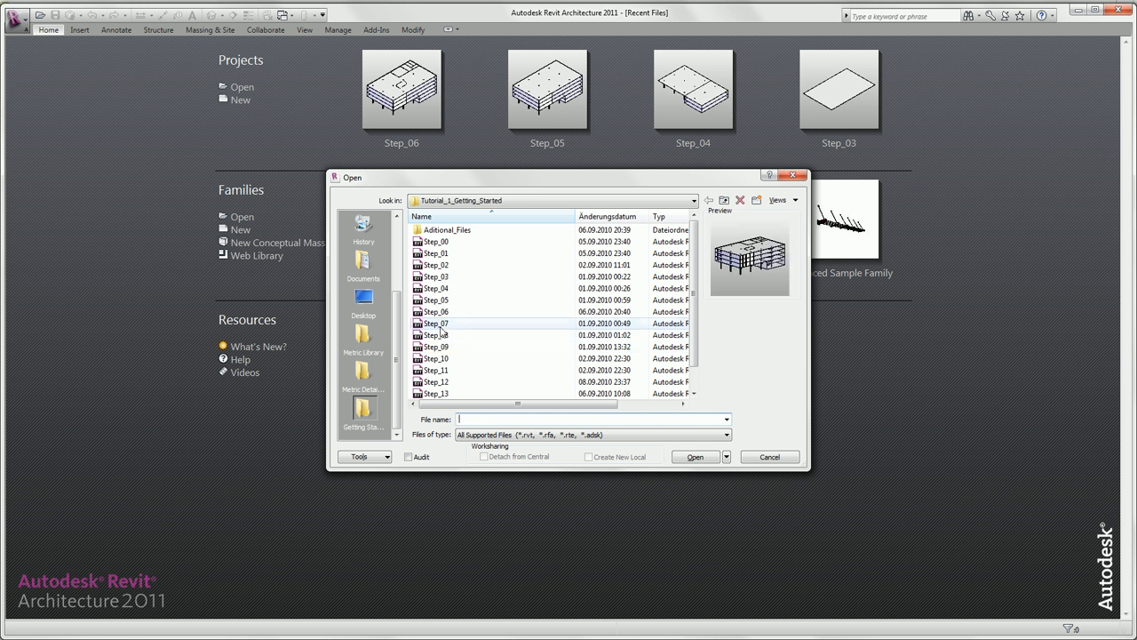
pyautogui.click(683, 457)
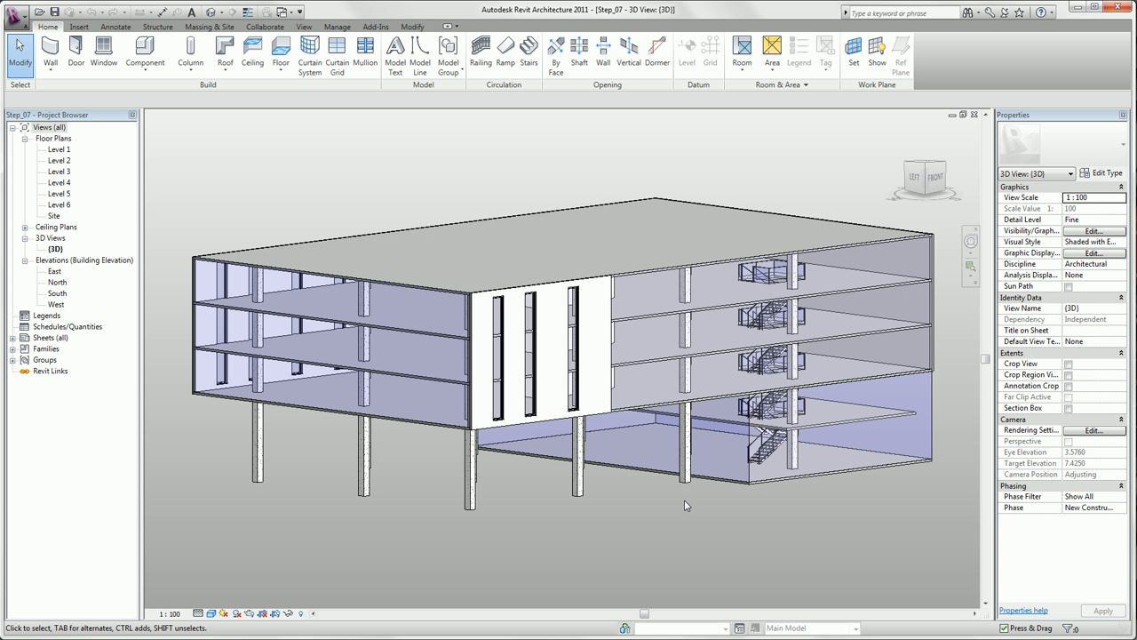
# - Open the Level 2 floor plan, tile it beside the 3D view and fit the model in both views
pyautogui.click(58, 163)
pyautogui.doubleClick(58, 161)
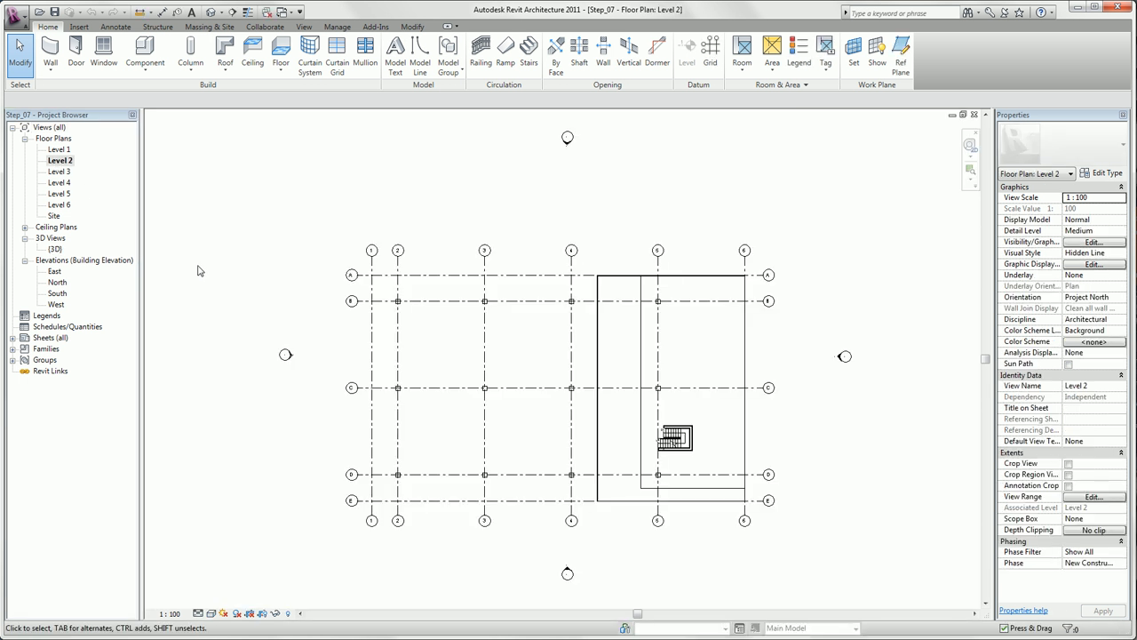
pyautogui.press('w')
pyautogui.press('t')
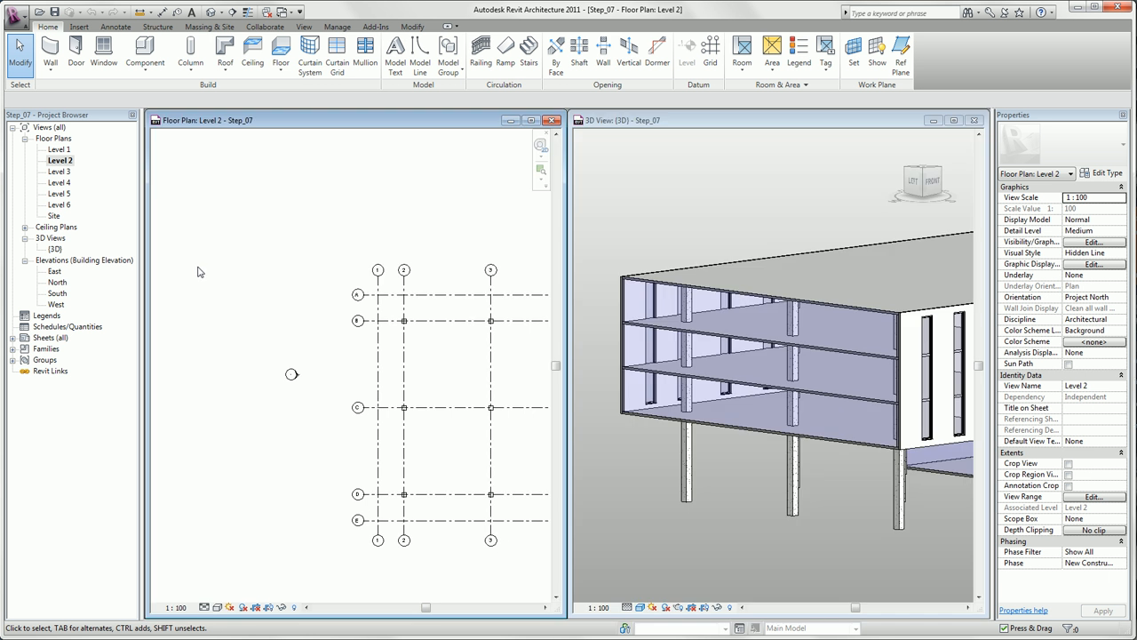
pyautogui.press('z')
pyautogui.press('a')
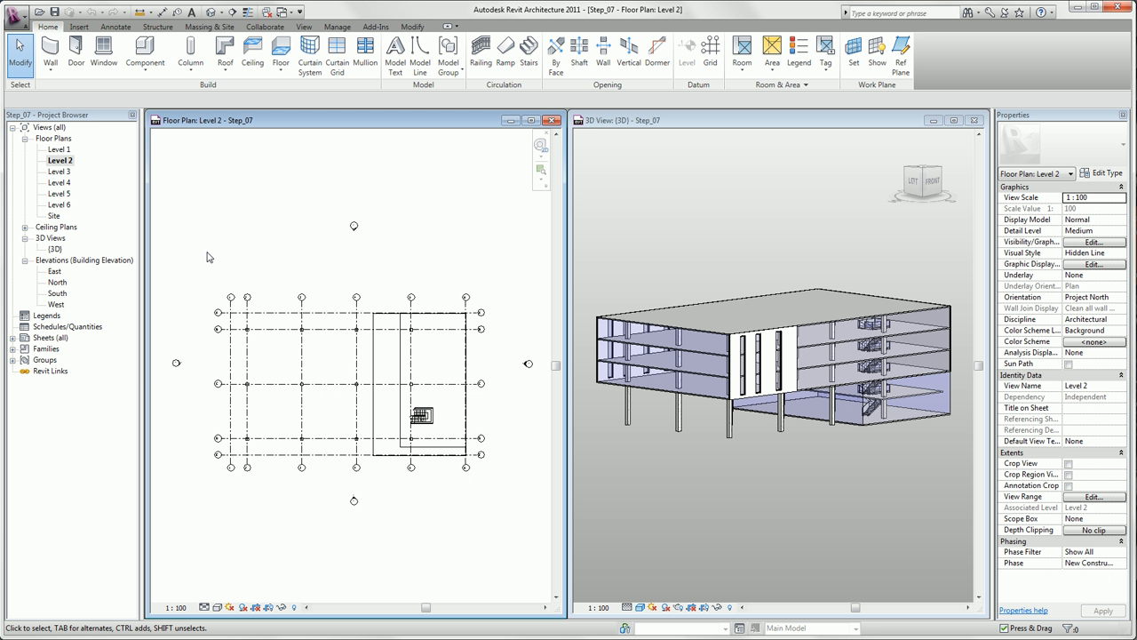
# - Create an L-shaped railing on Level 2 along the inner floor slab's edges, with path segments of 24.50 m and 12.00 m
pyautogui.click(481, 51)
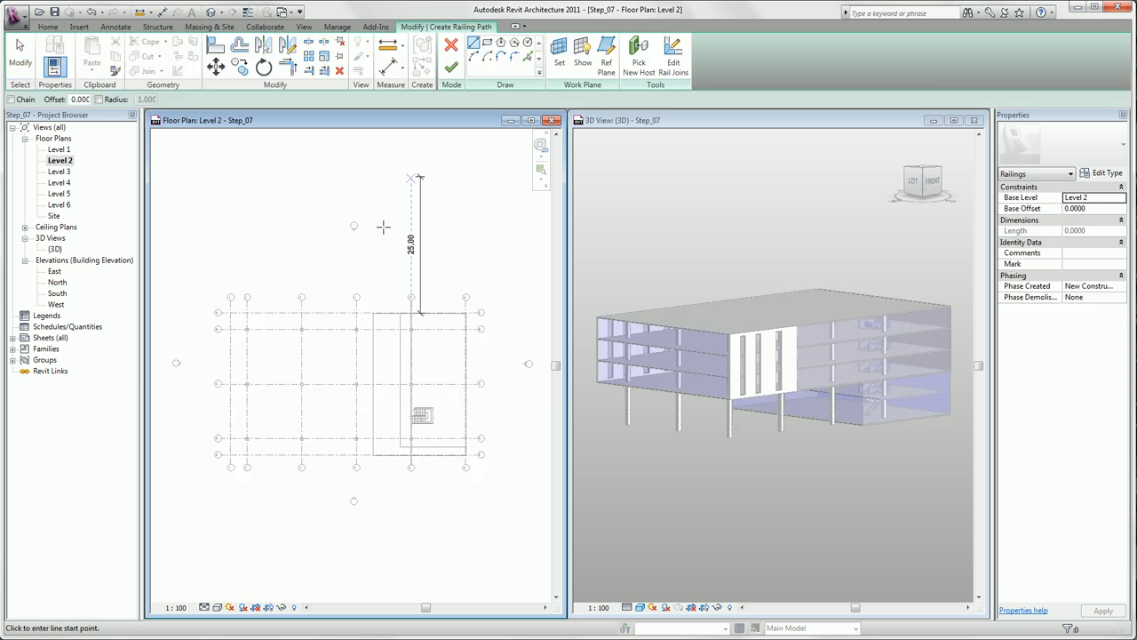
pyautogui.scroll(2, 400, 320)
pyautogui.scroll(2, 397, 320)
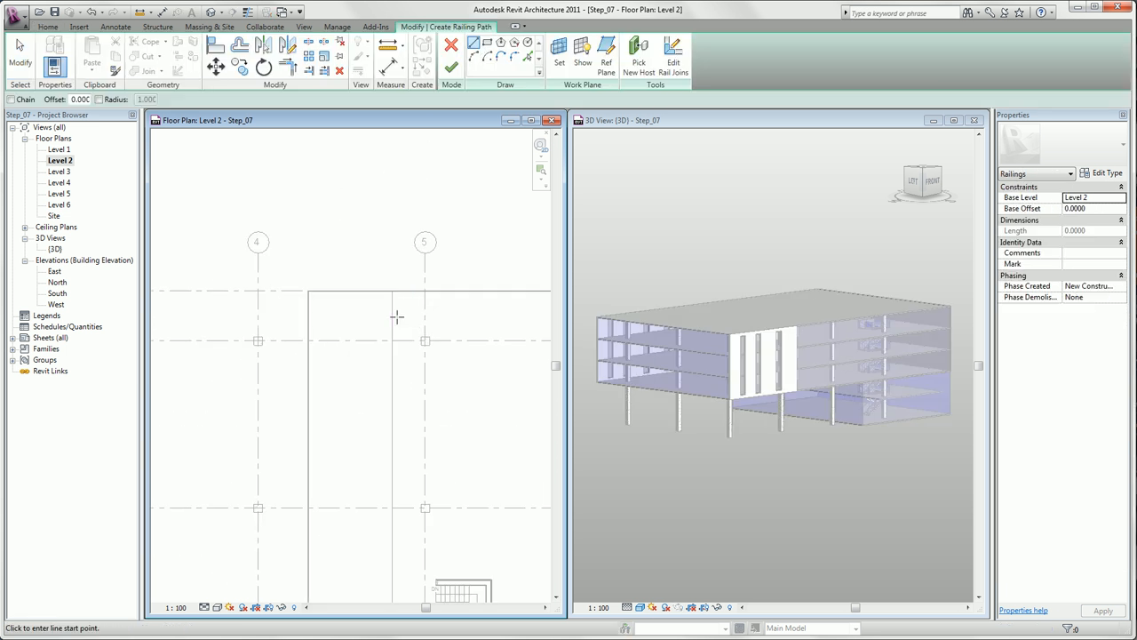
pyautogui.click(392, 292)
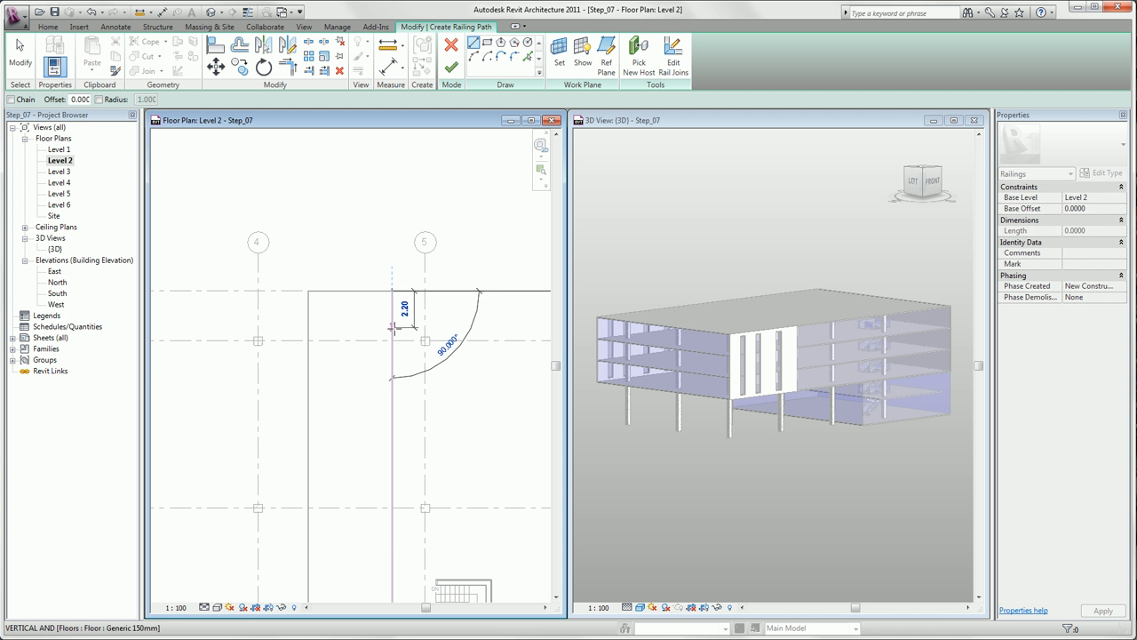
pyautogui.scroll(-1, 395, 325)
pyautogui.scroll(-1, 397, 524)
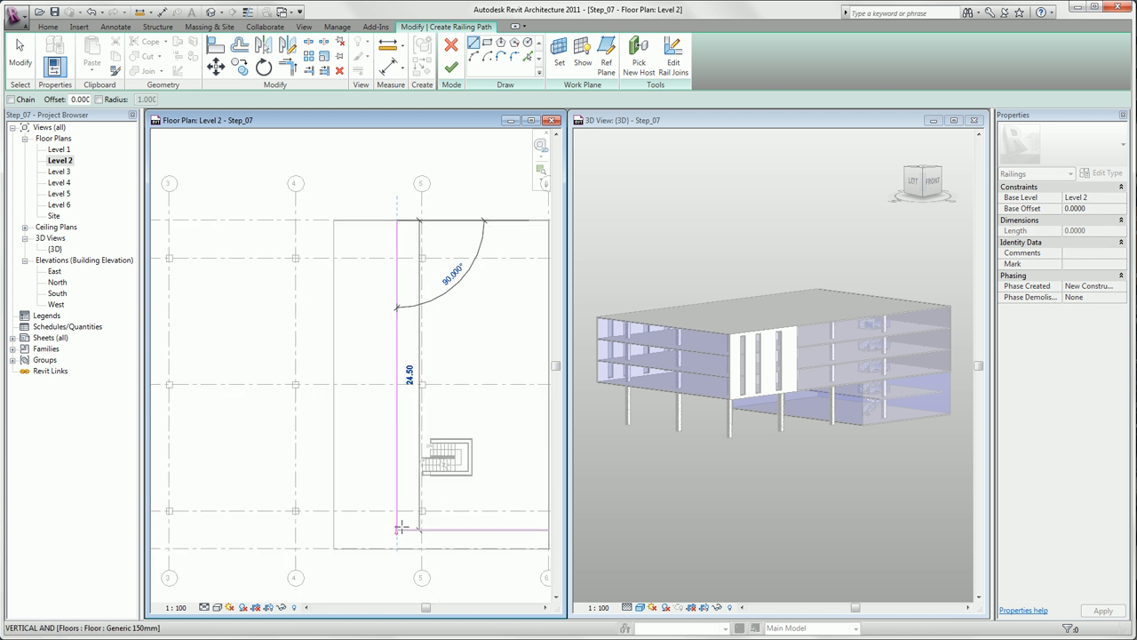
pyautogui.click(397, 531)
pyautogui.scroll(-1, 397, 531)
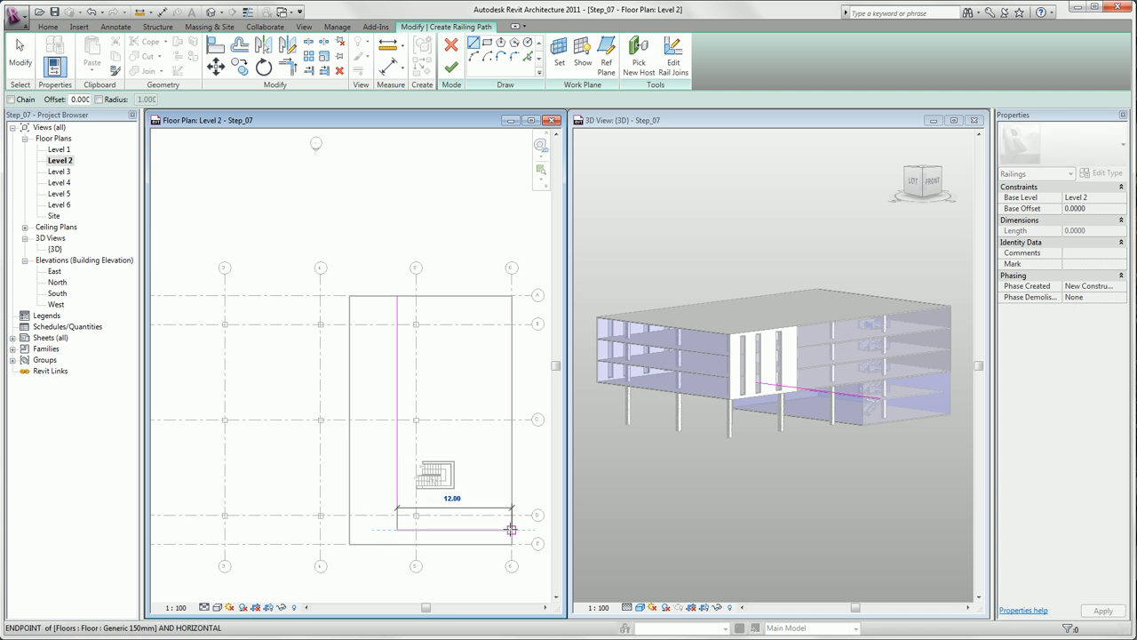
pyautogui.click(511, 531)
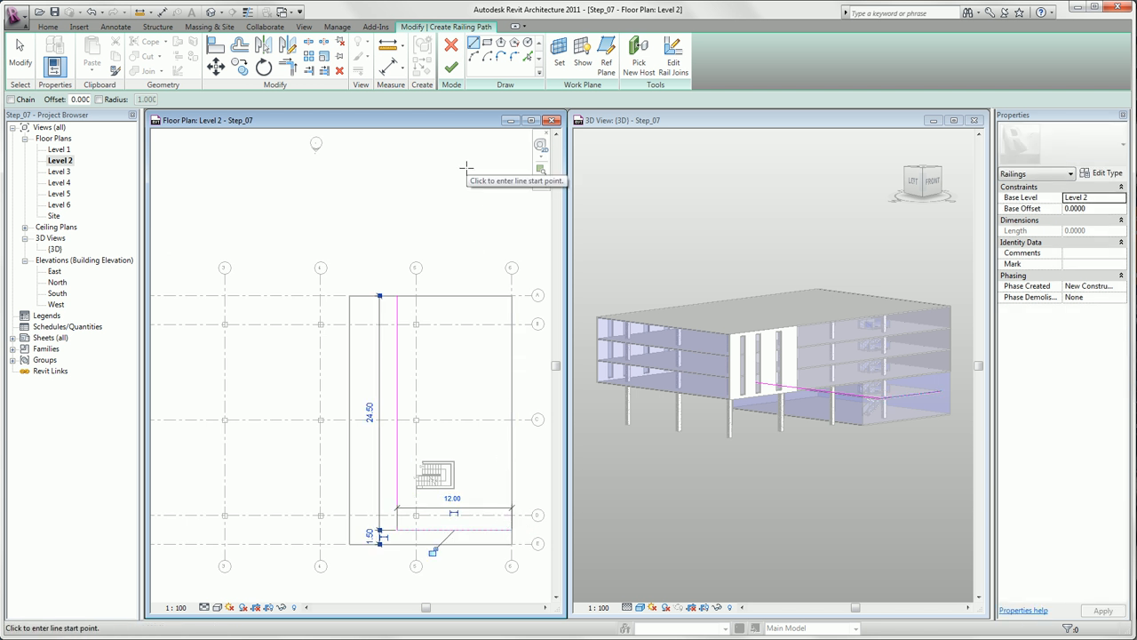
pyautogui.click(451, 66)
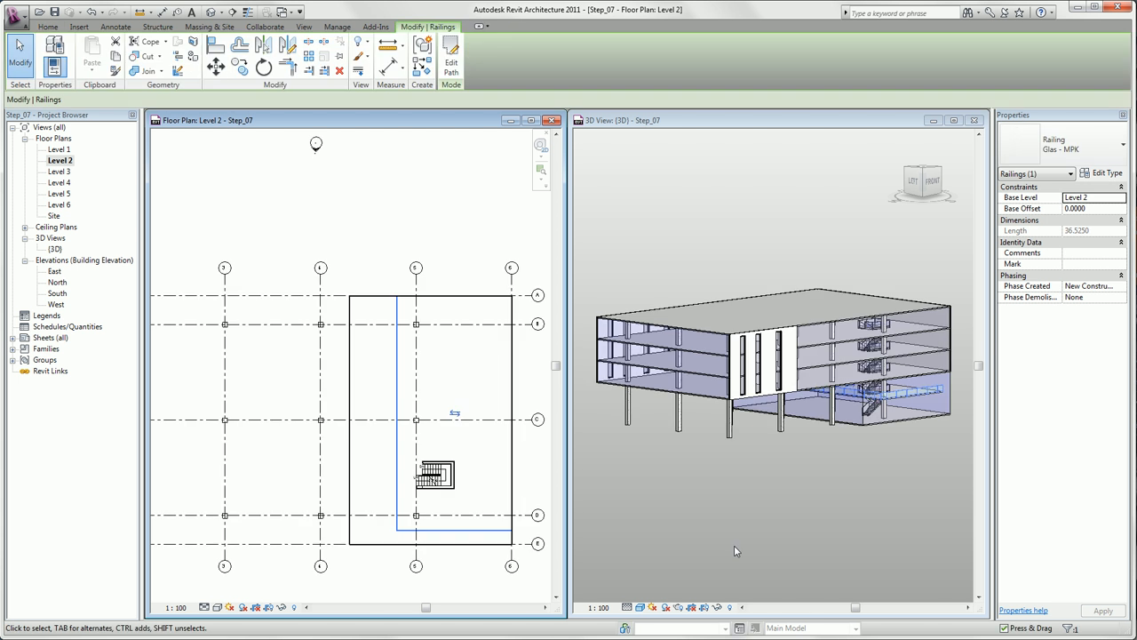
# - Check the new railing in the 3D view, close the Level 2 floor plan and maximize the 3D view
pyautogui.click(734, 545)
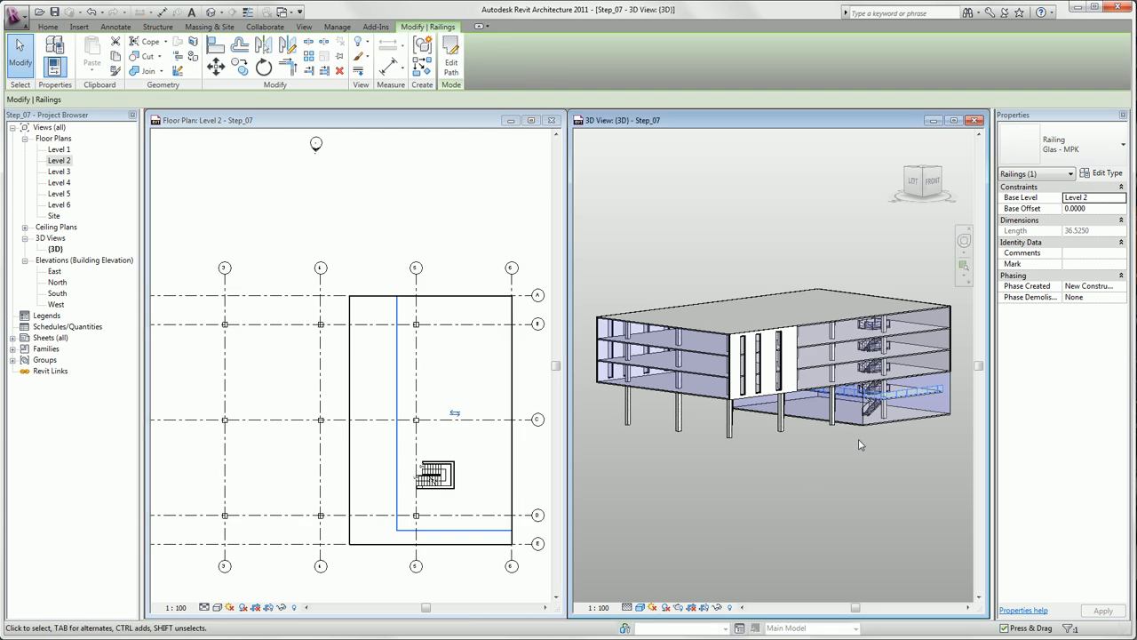
pyautogui.scroll(4, 889, 396)
pyautogui.click(869, 523)
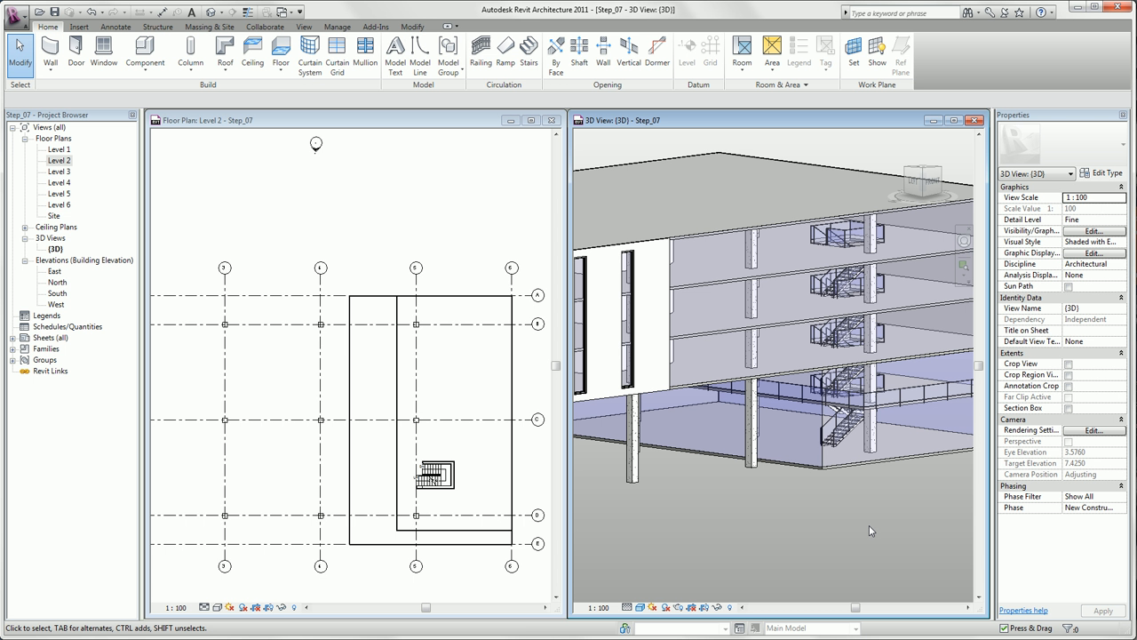
pyautogui.scroll(-1, 869, 530)
pyautogui.click(552, 120)
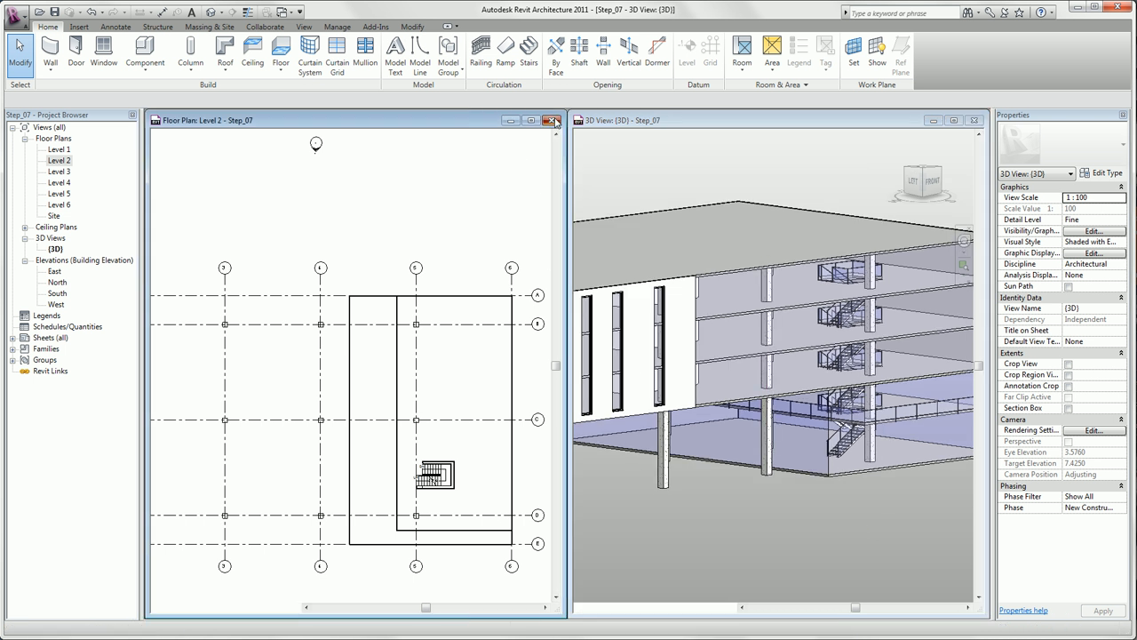
pyautogui.click(552, 121)
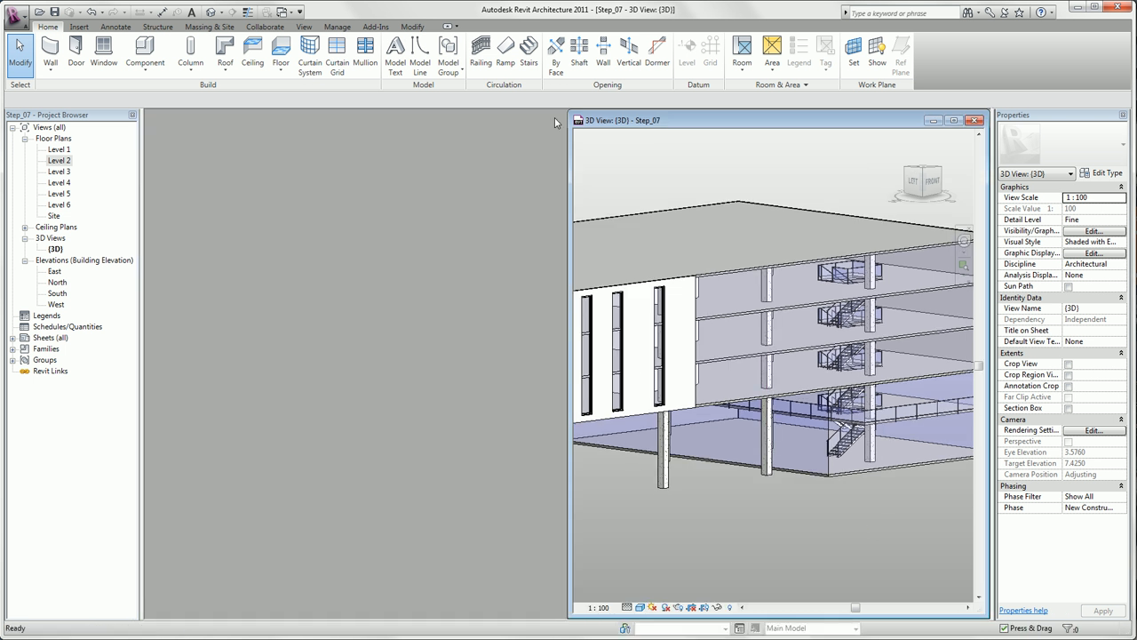
pyautogui.click(954, 122)
pyautogui.moveTo(608, 540); pyautogui.dragTo(946, 564, button='middle')
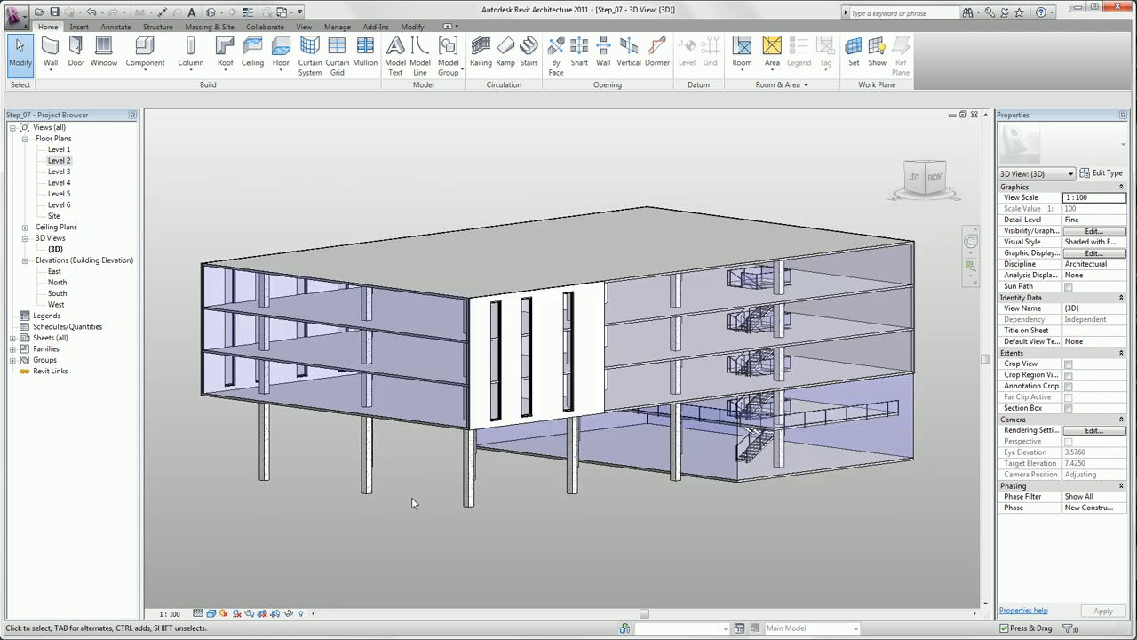
# - Temporarily isolate the curtain wall on the building's left facade and orient the 3D view to Left
pyautogui.click(400, 425)
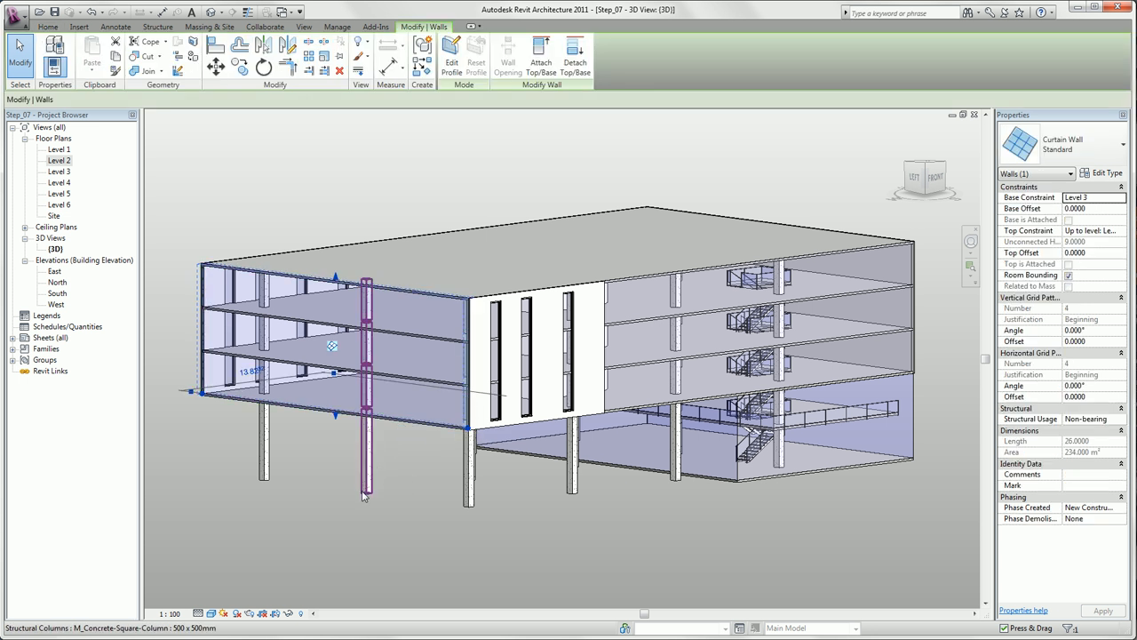
pyautogui.click(289, 613)
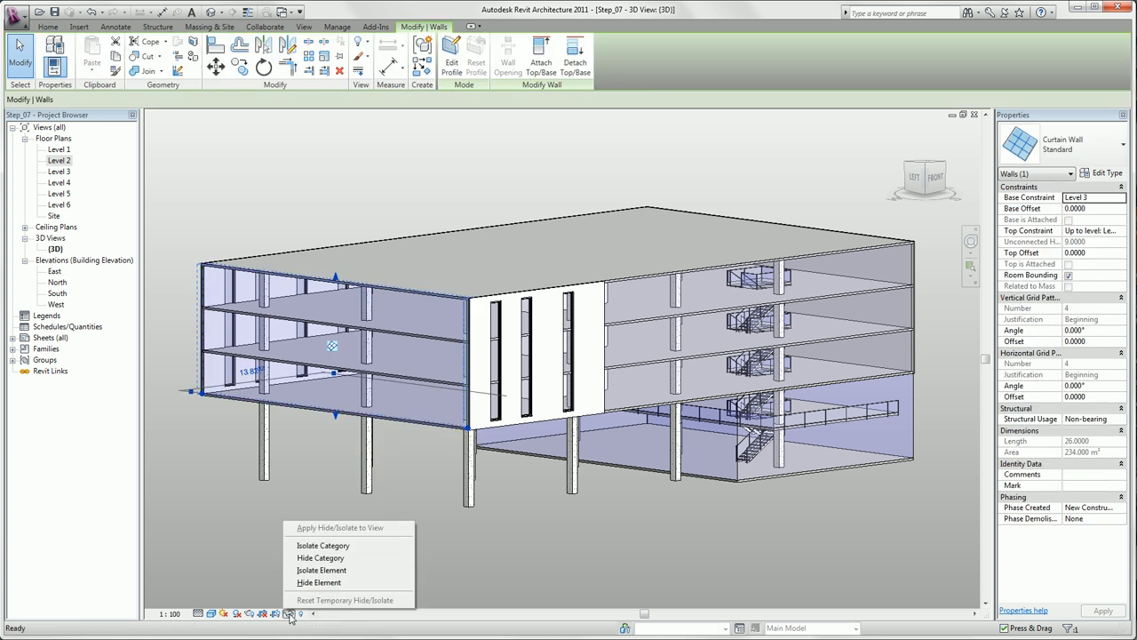
pyautogui.click(362, 572)
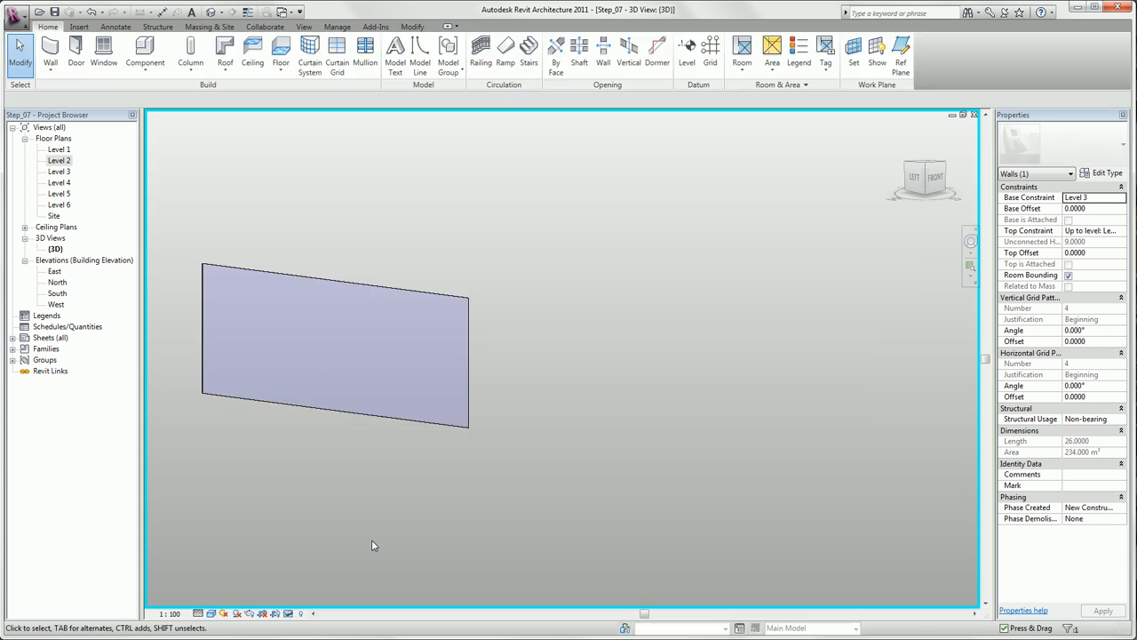
pyautogui.click(912, 181)
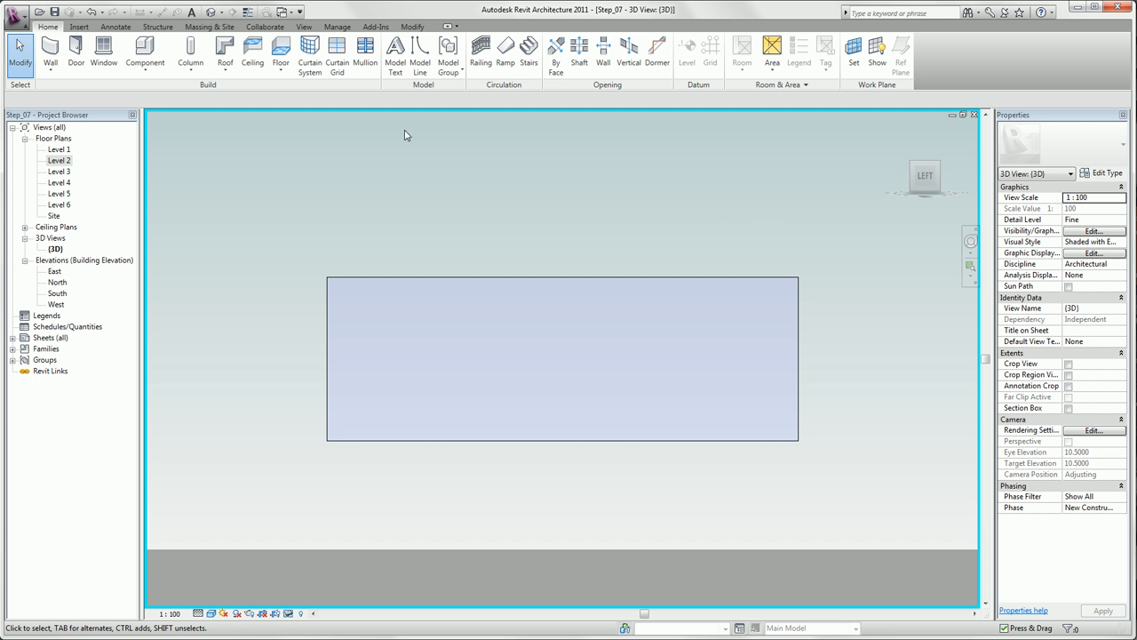
# - Add a horizontal curtain grid line across all segments about 1 m below the wall's upper edge
pyautogui.click(329, 57)
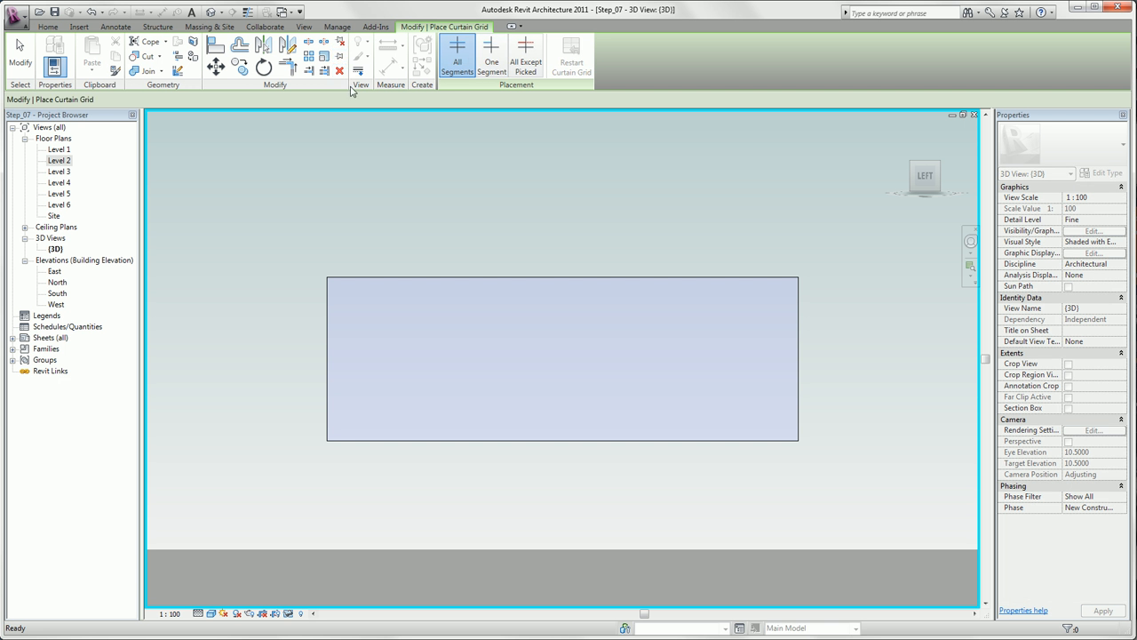
pyautogui.click(328, 299)
pyautogui.press('Escape')
pyautogui.press('Escape')
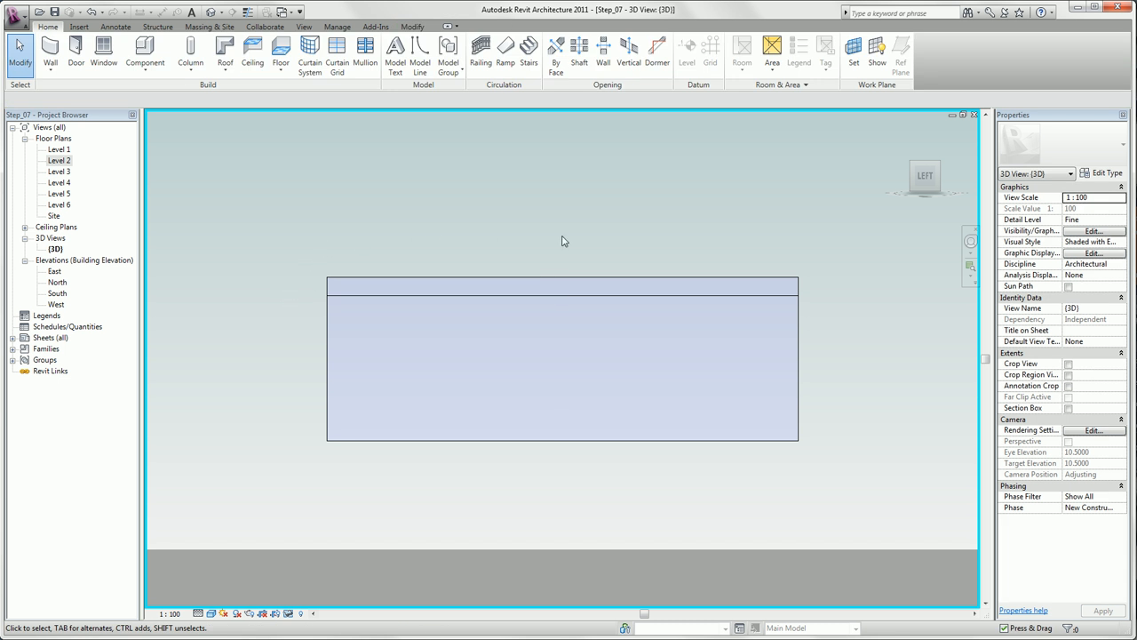
# - Duplicate the isolated curtain wall's Standard type under the name "Curtain Wall - MPK"
pyautogui.click(462, 283)
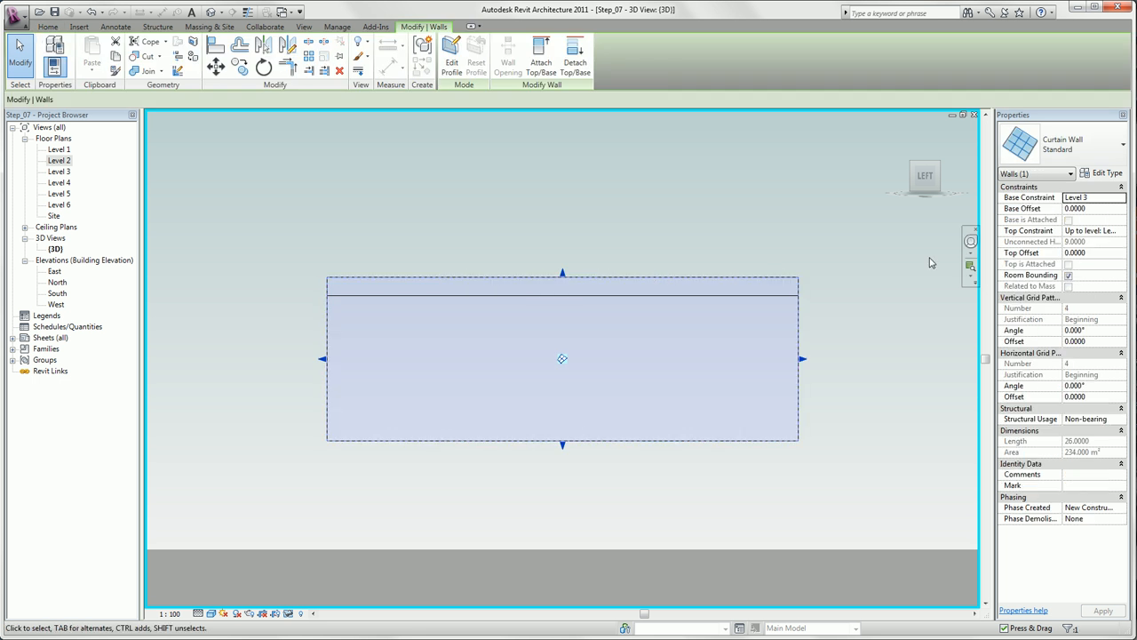
pyautogui.click(1106, 174)
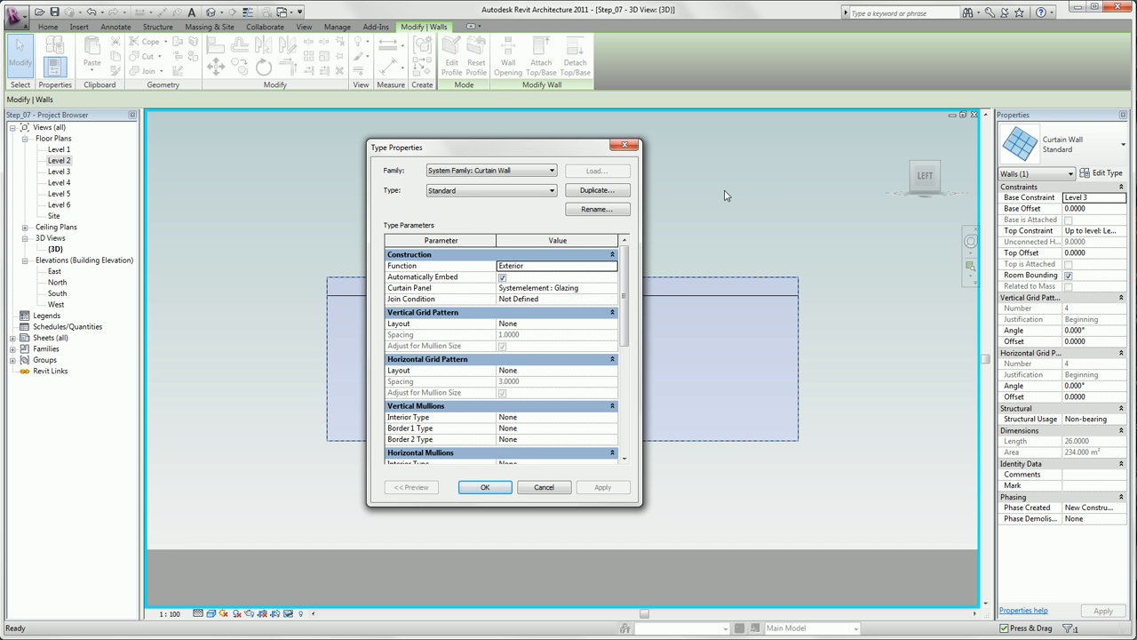
pyautogui.click(628, 193)
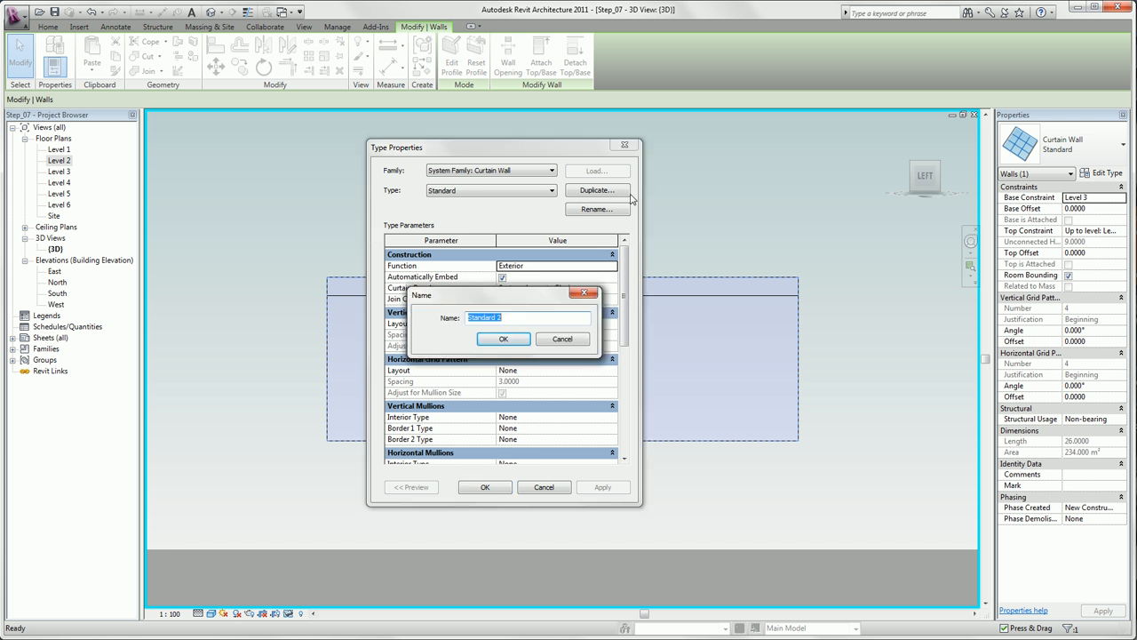
pyautogui.write('Curtain Wall')
pyautogui.press('Return')
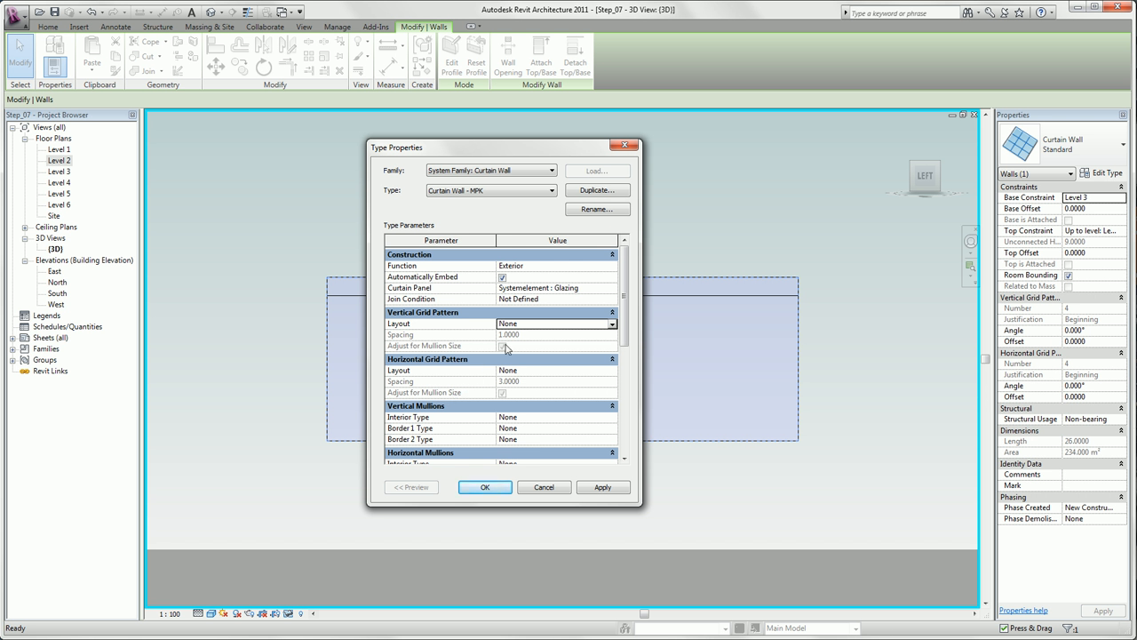
# - Set the type's vertical grid pattern to Fixed Distance with a spacing of 2.0000
pyautogui.click(594, 324)
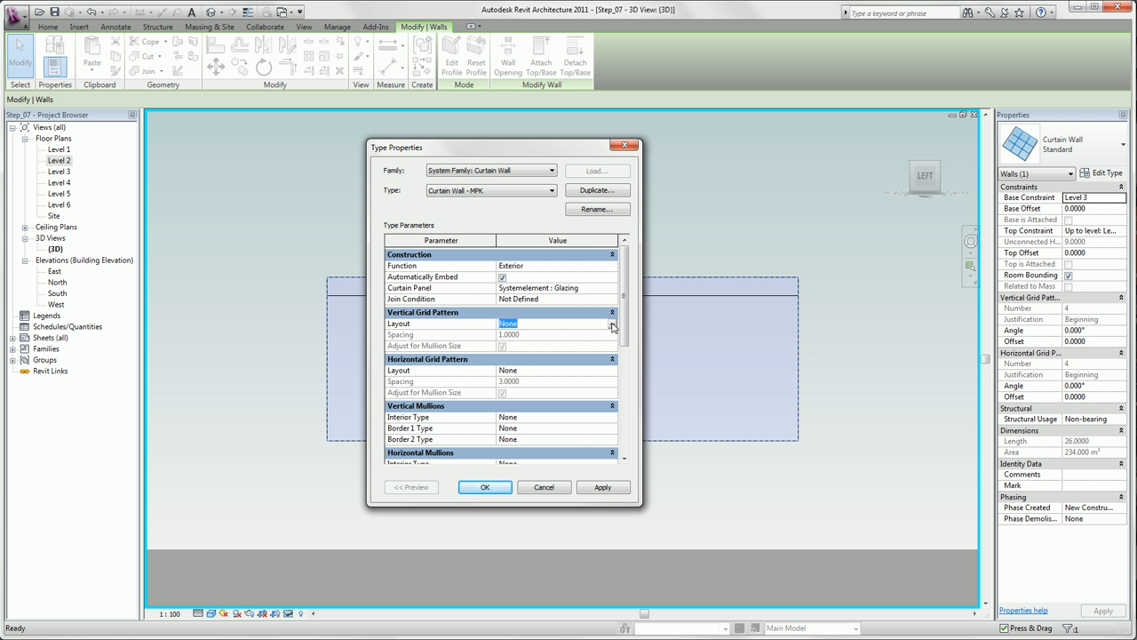
pyautogui.click(612, 324)
pyautogui.click(595, 344)
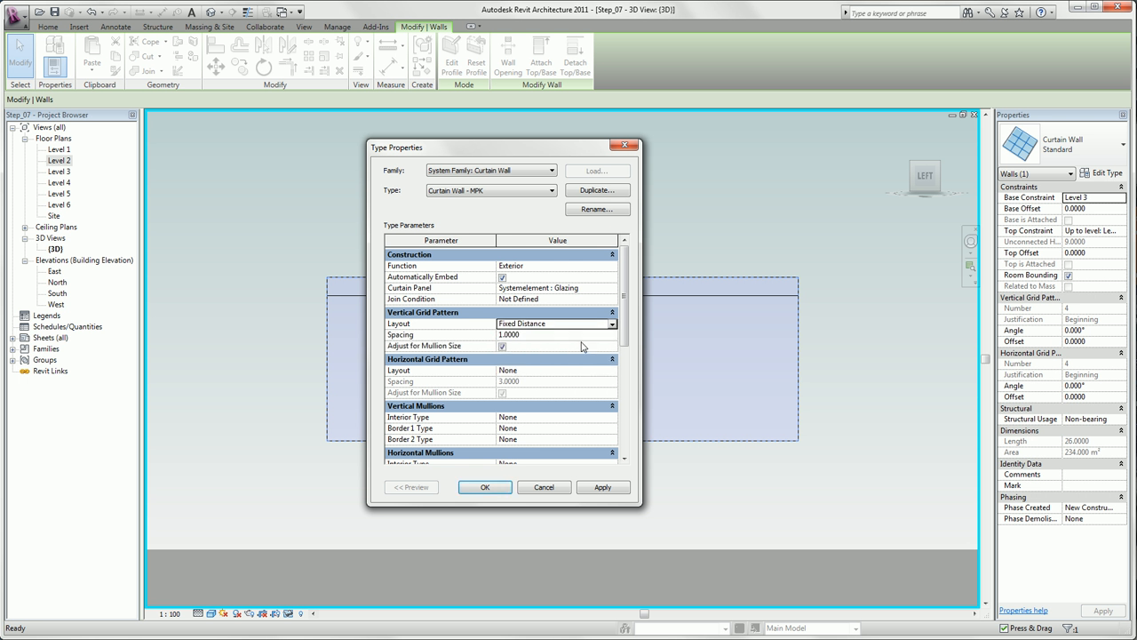
pyautogui.click(541, 334)
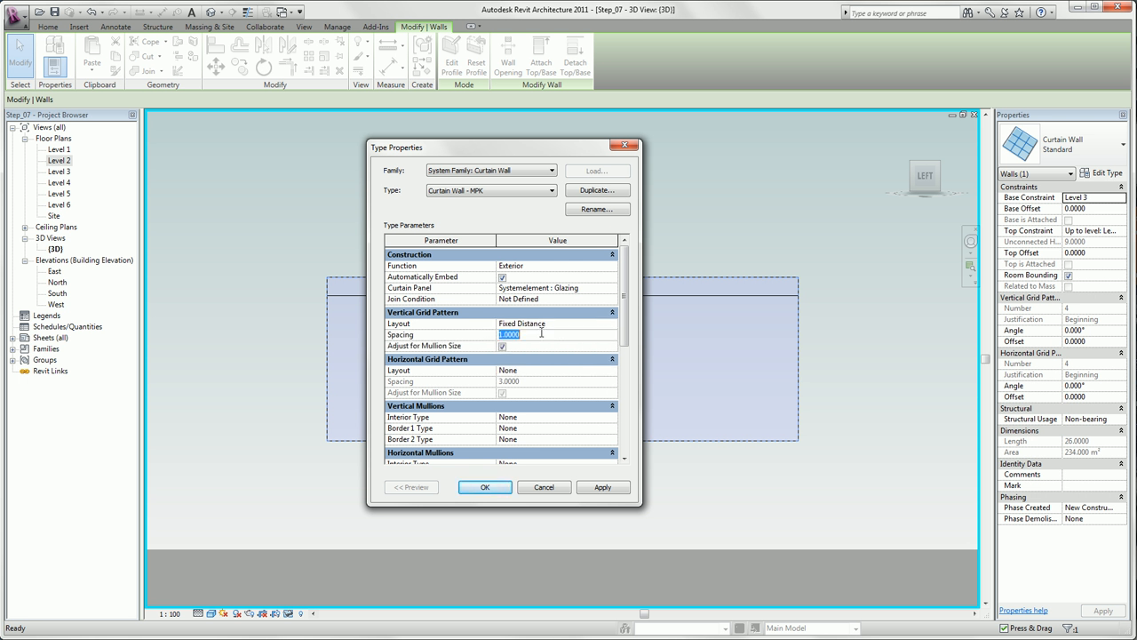
pyautogui.write('2.0000')
# - Set the horizontal grid pattern to Fixed Distance with a spacing of 3.0000 and apply the type to the wall
pyautogui.click(545, 371)
pyautogui.click(612, 370)
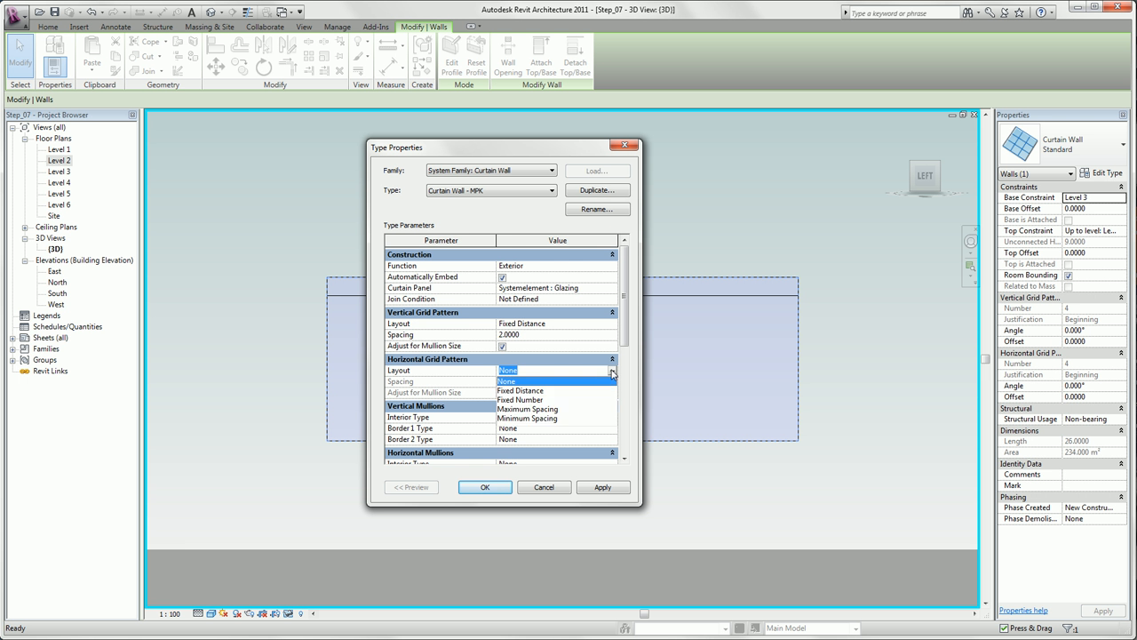
pyautogui.click(576, 390)
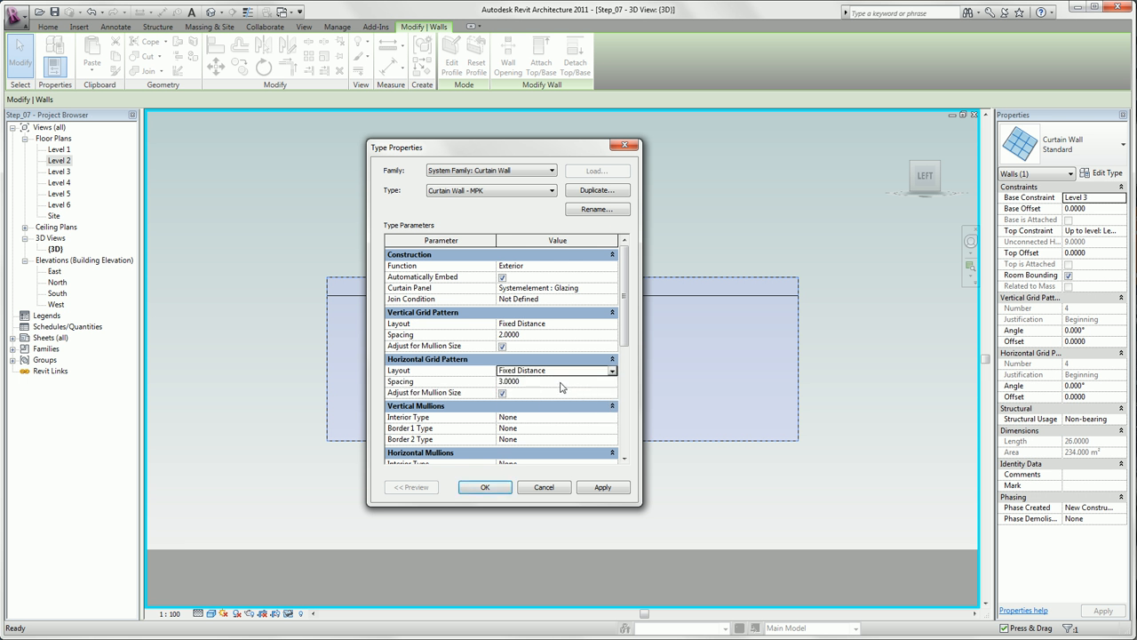
pyautogui.click(530, 381)
pyautogui.click(477, 488)
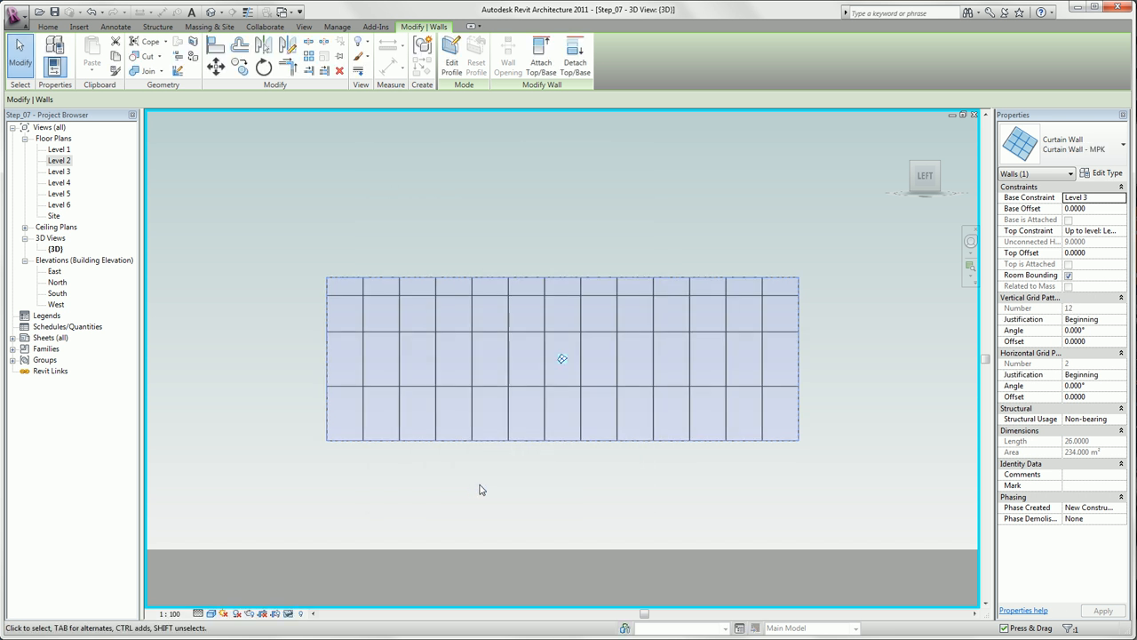
pyautogui.click(479, 489)
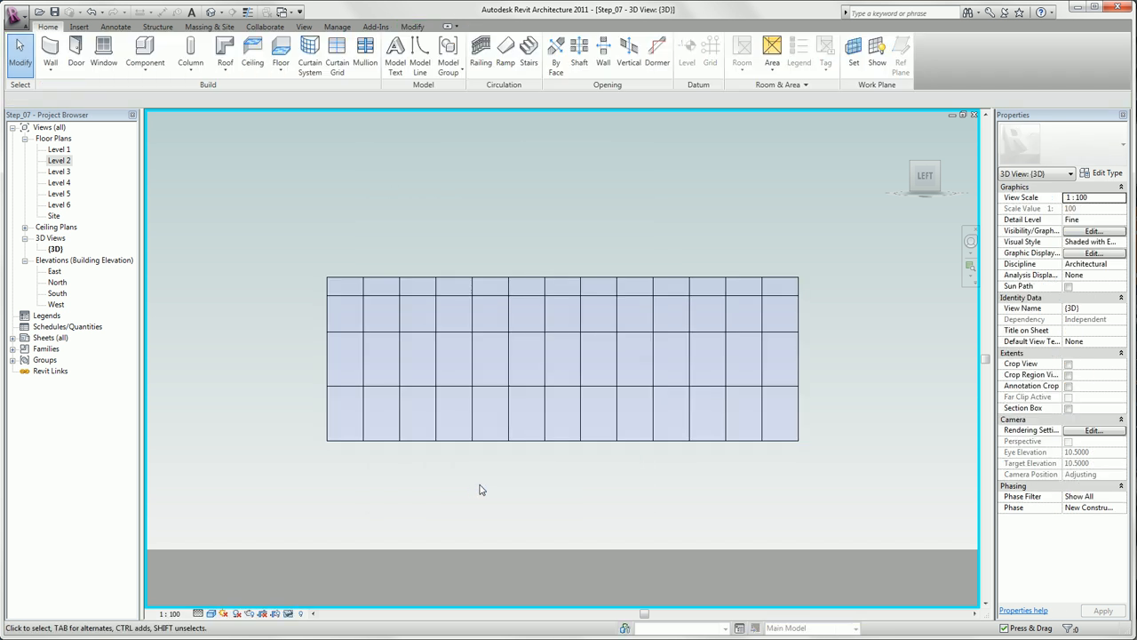
# - Set the added horizontal grid line's distance from the curtain wall's upper edge to 0.6 m
pyautogui.click(491, 297)
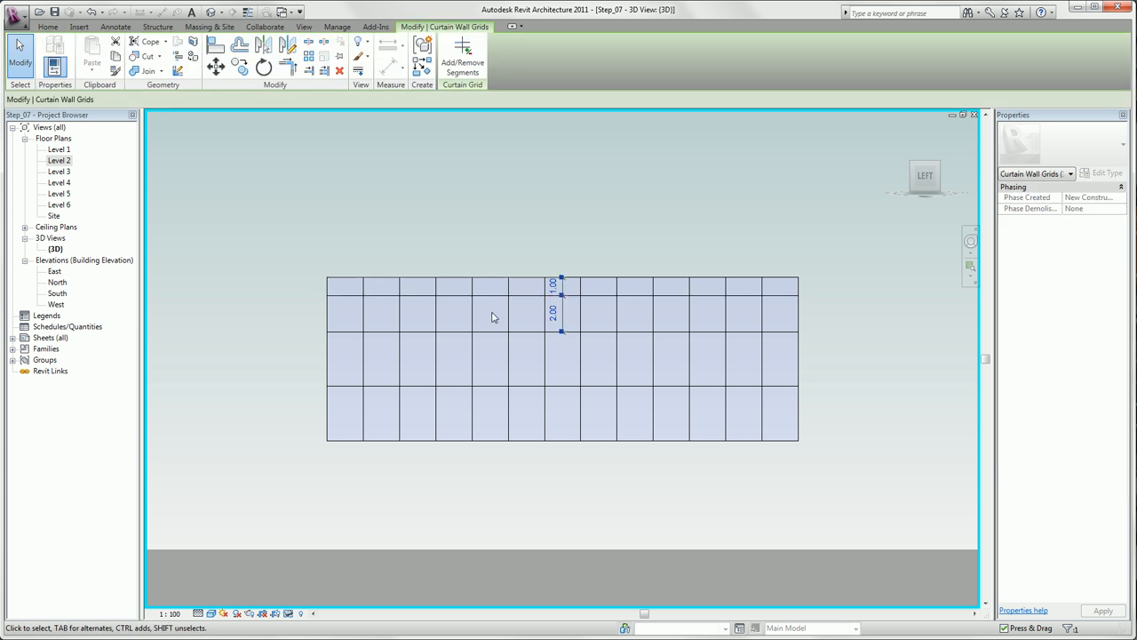
pyautogui.click(553, 286)
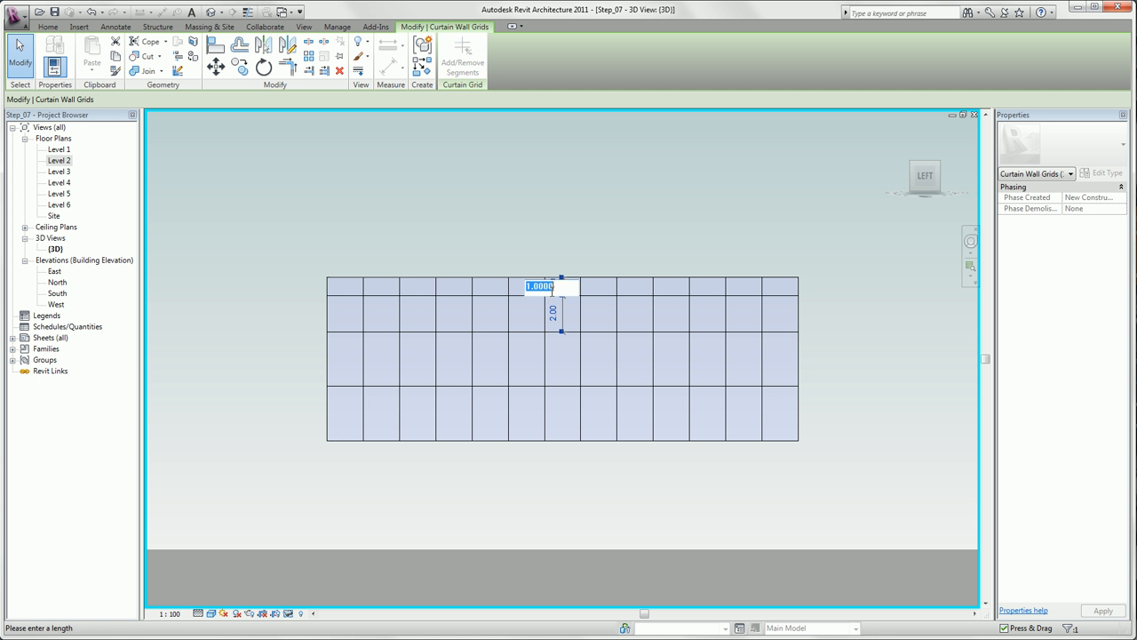
pyautogui.write('.6')
pyautogui.press('Return')
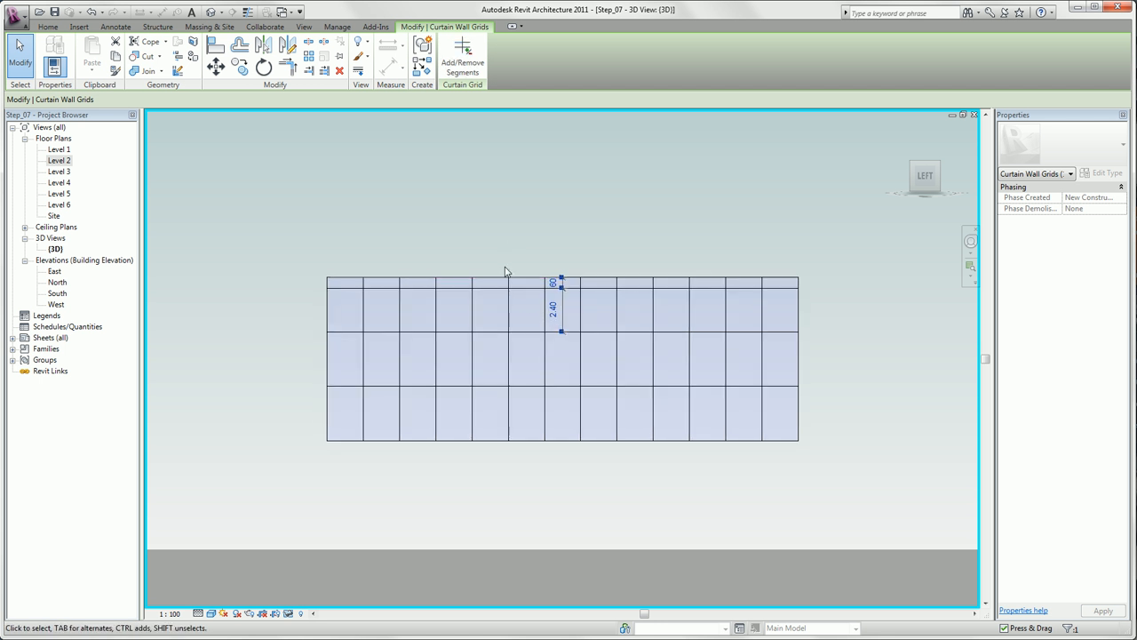
# - Unpin one of the inner vertical grid lines and try shifting it sideways
pyautogui.click(509, 311)
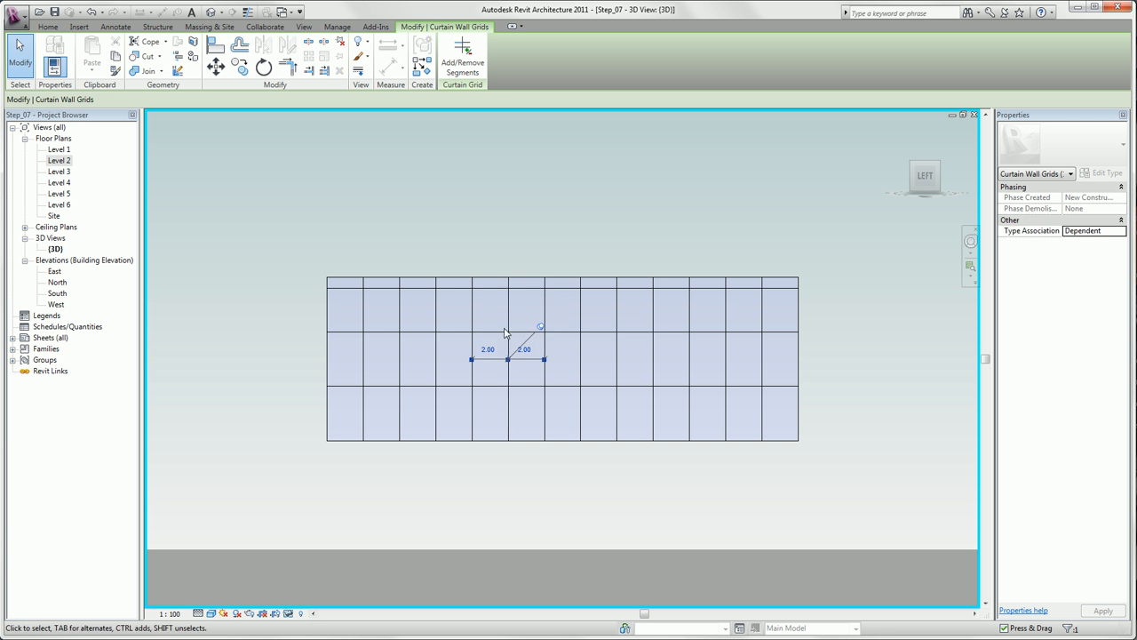
pyautogui.click(541, 327)
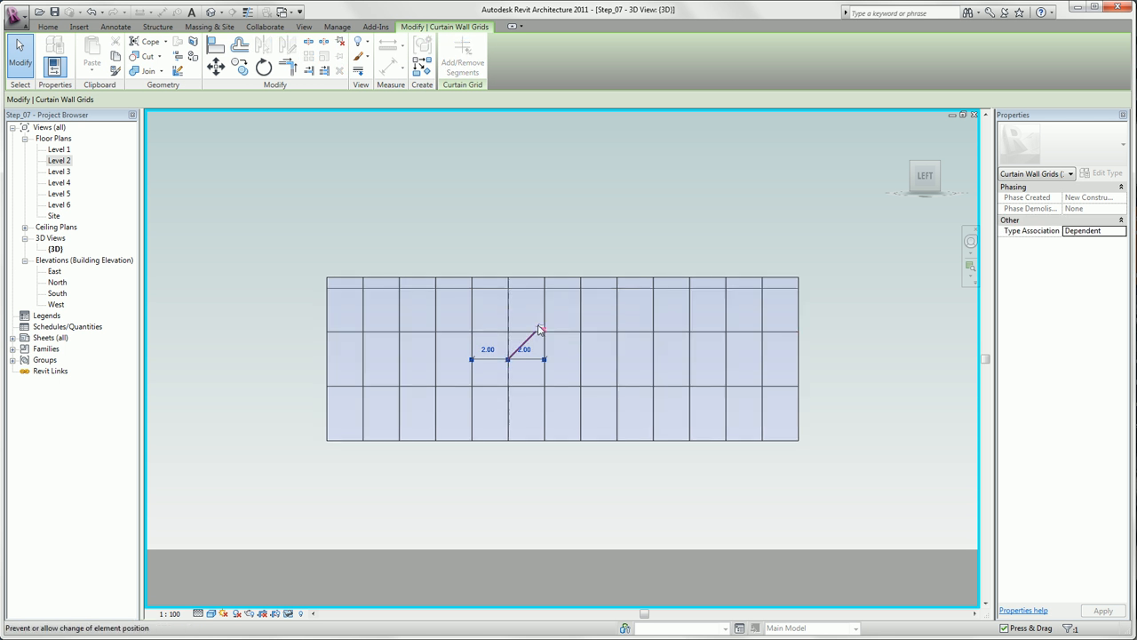
pyautogui.moveTo(513, 316); pyautogui.dragTo(524, 321)
pyautogui.hotkey('ctrl', 'z')
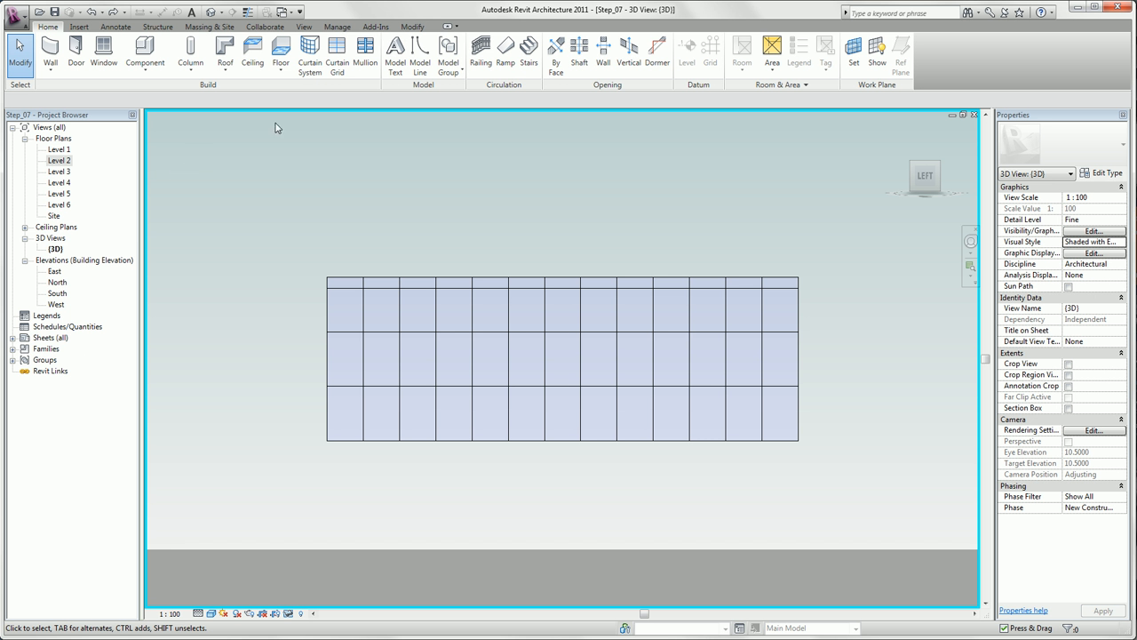
# - Place a horizontal curtain grid line 1.60 m below the uppermost grid line using the All Except Picked placement
pyautogui.click(335, 48)
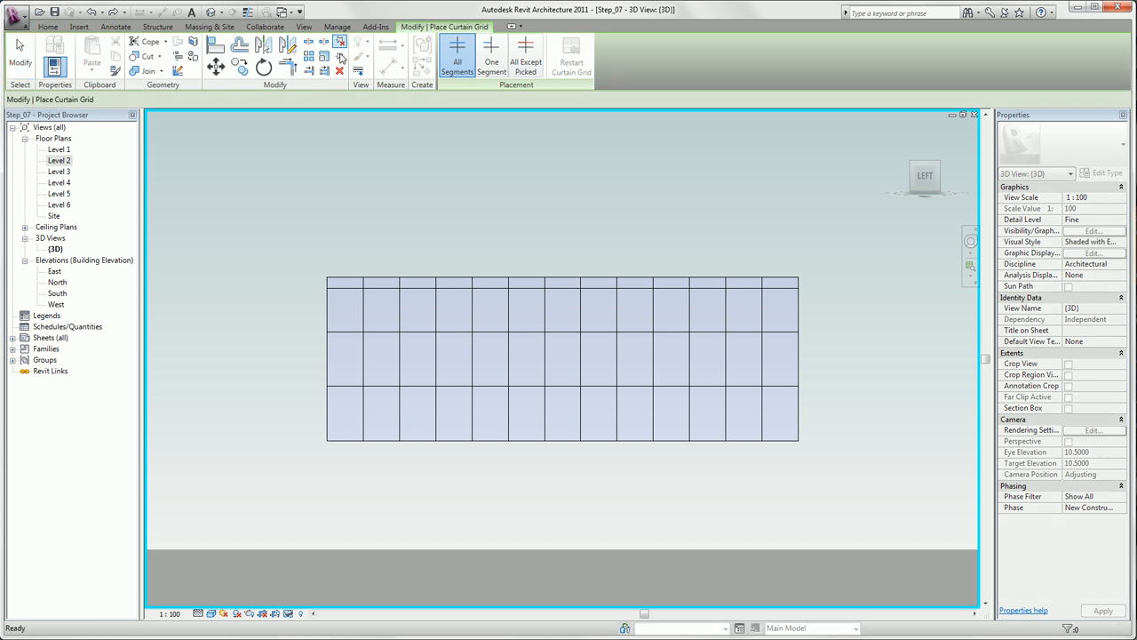
pyautogui.click(527, 69)
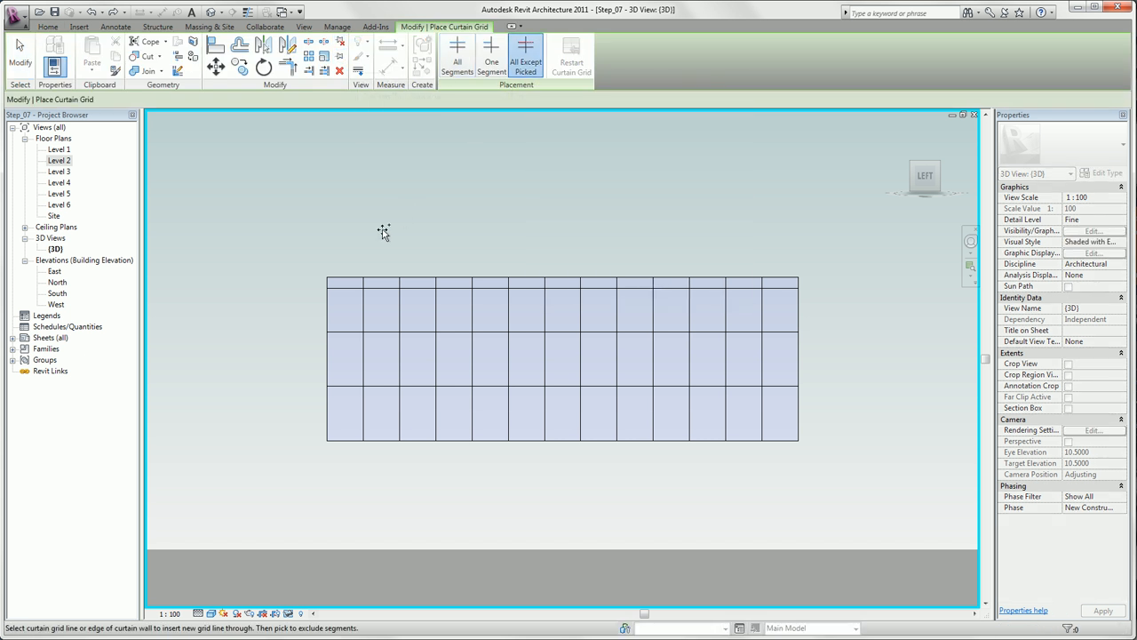
pyautogui.click(327, 318)
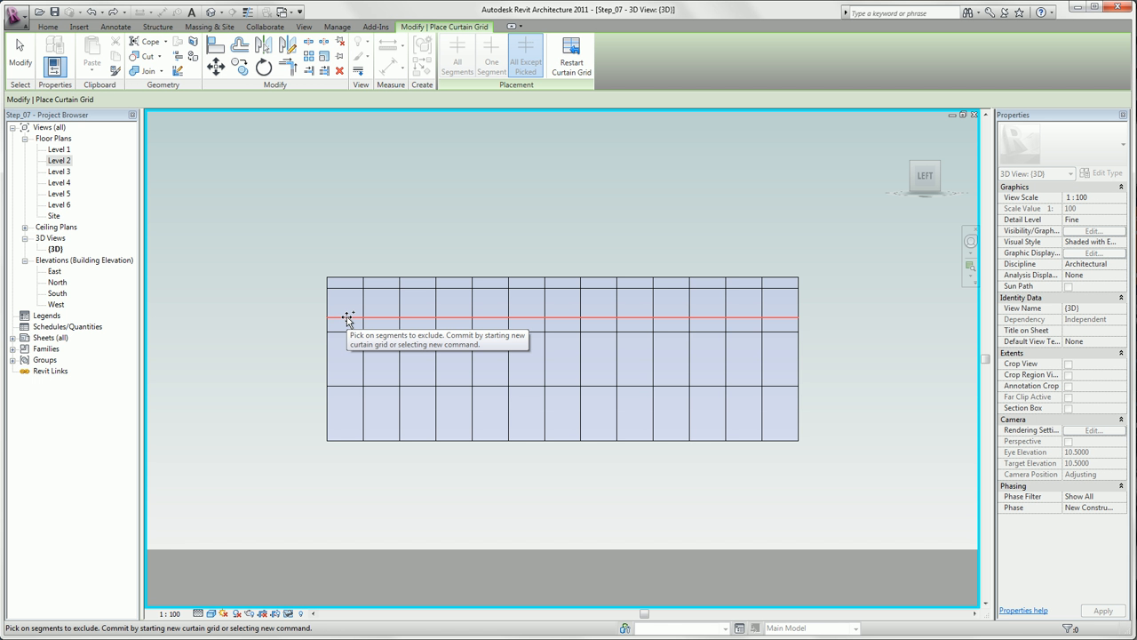
# - Exclude every second segment of the new grid line, beginning with the first bay, and finish the grid placement
pyautogui.click(346, 318)
pyautogui.click(418, 317)
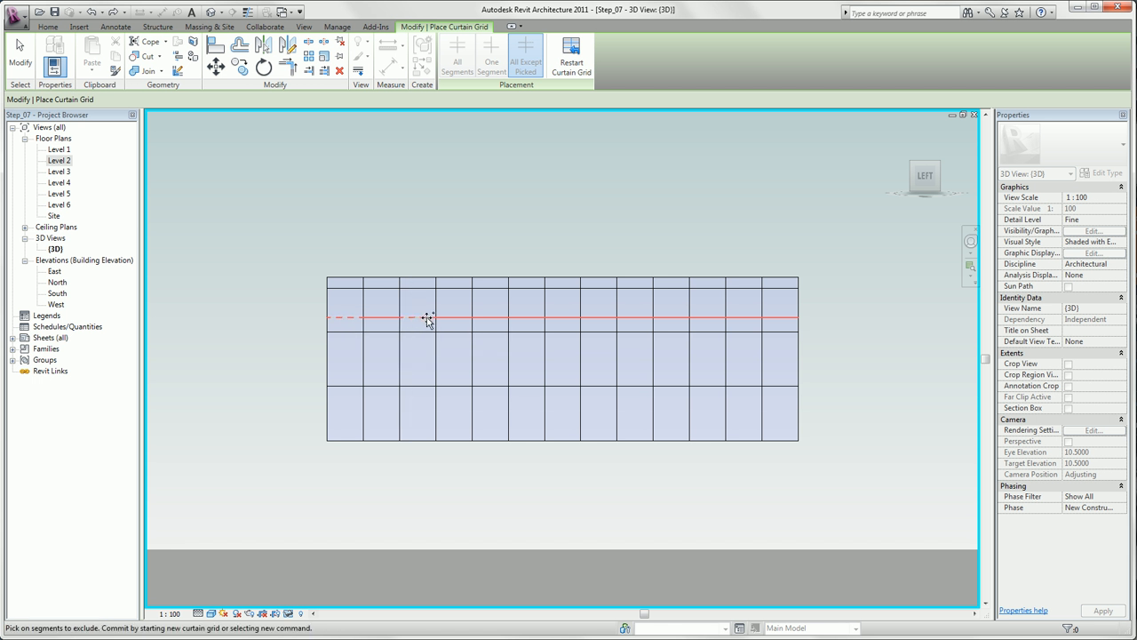
pyautogui.click(489, 318)
pyautogui.click(559, 319)
pyautogui.click(640, 318)
pyautogui.click(700, 318)
pyautogui.click(781, 321)
pyautogui.press('Escape')
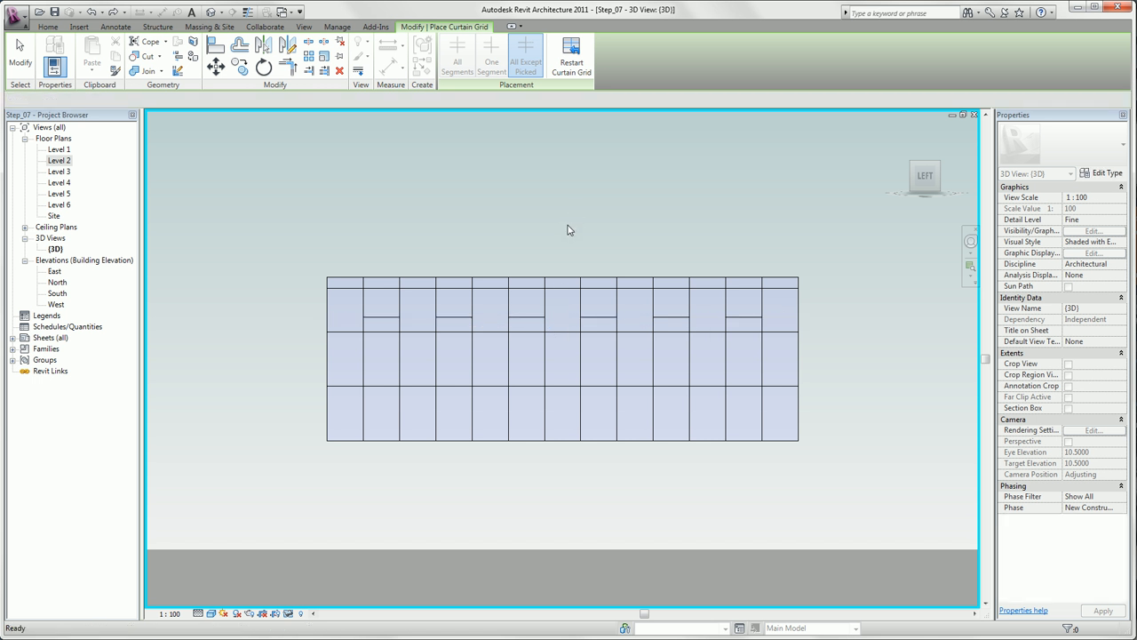
pyautogui.press('Escape')
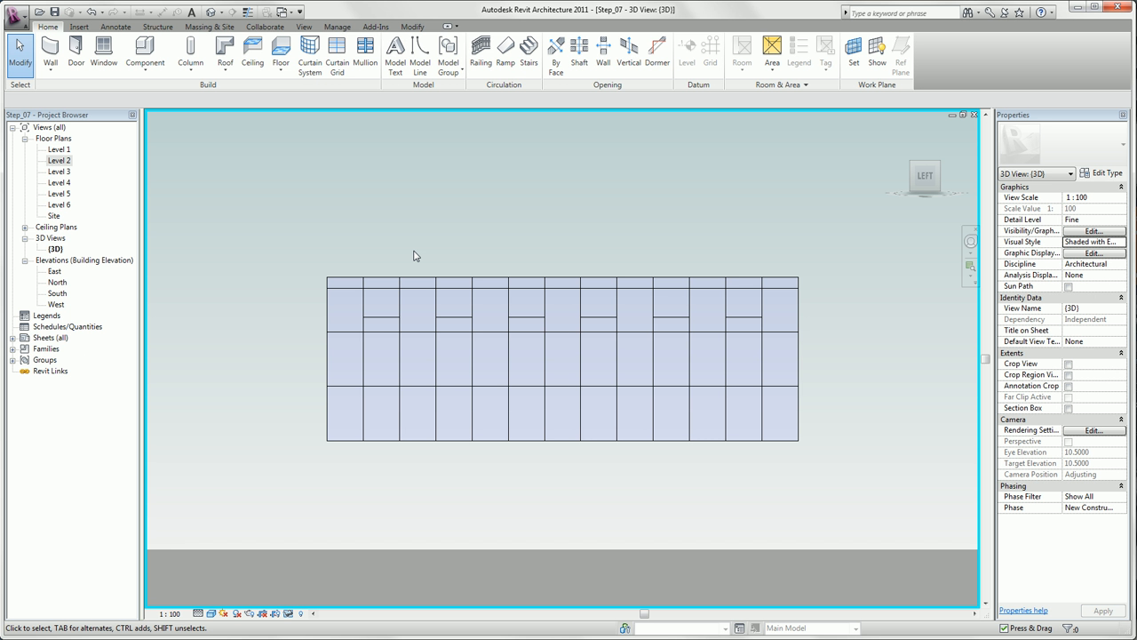
# - Copy the two added horizontal grid lines from the uppermost storey to the same positions in both storeys below, using Multiple
pyautogui.click(409, 313)
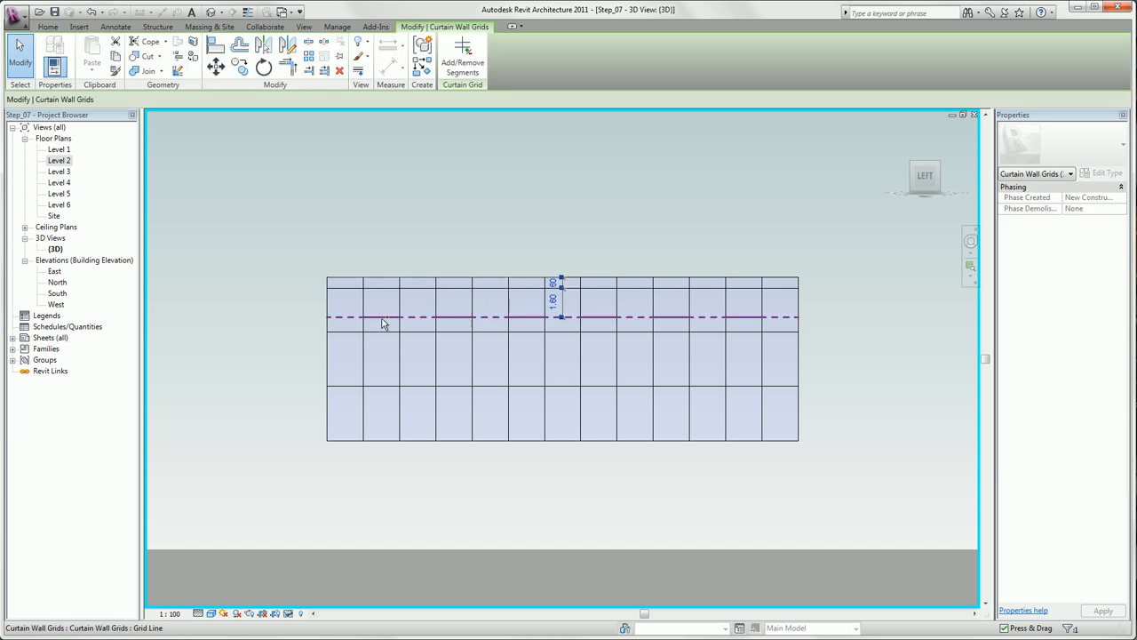
pyautogui.press('Escape')
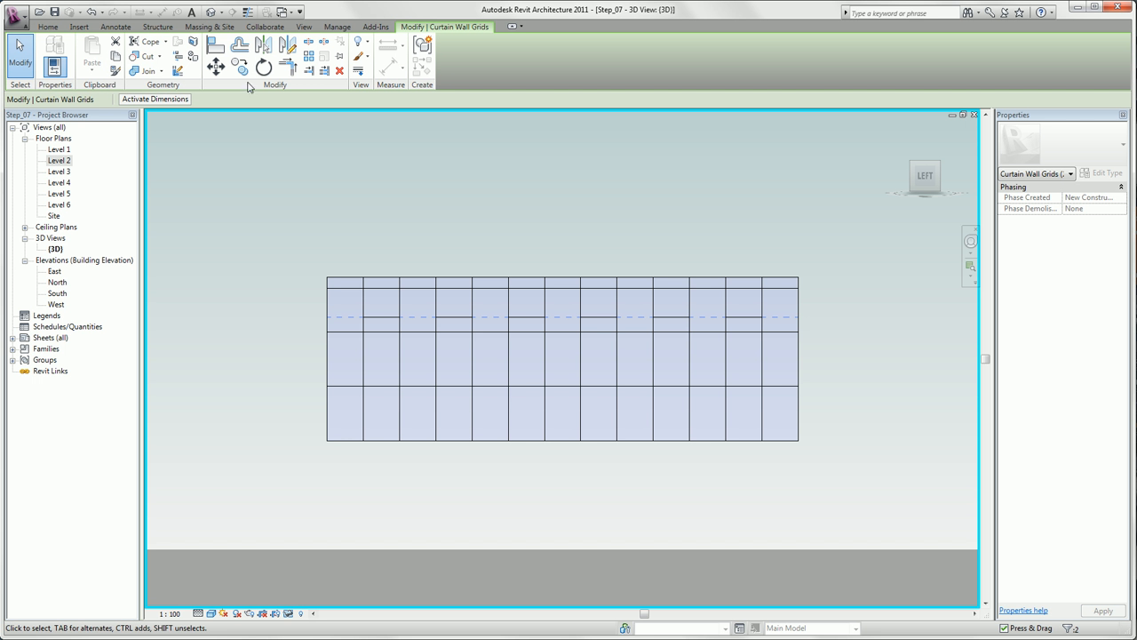
pyautogui.click(246, 76)
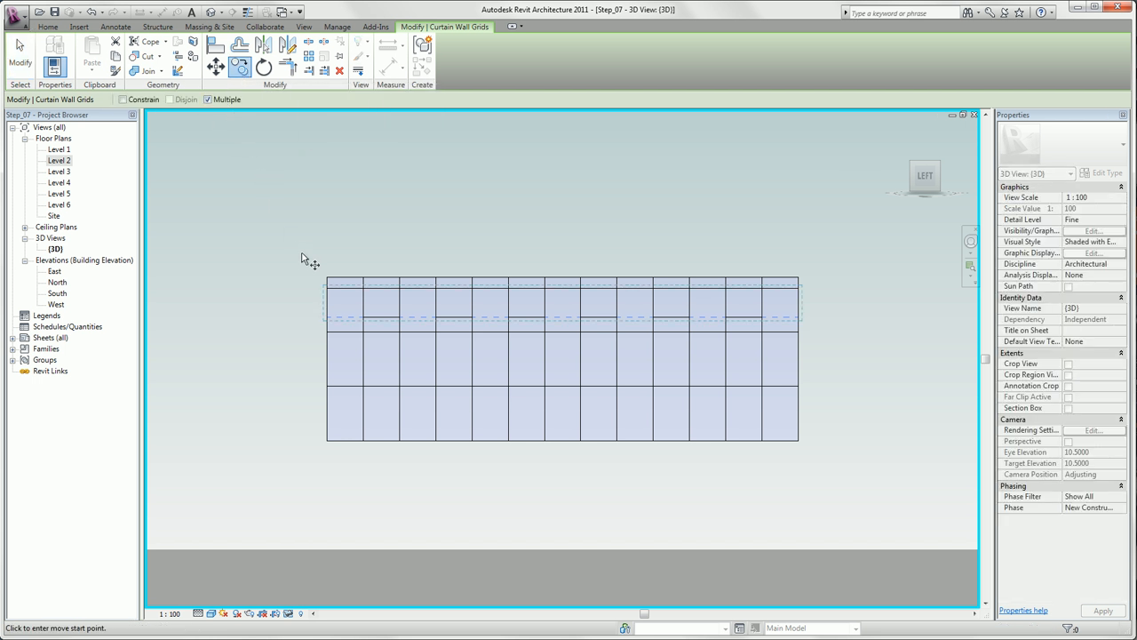
pyautogui.click(326, 279)
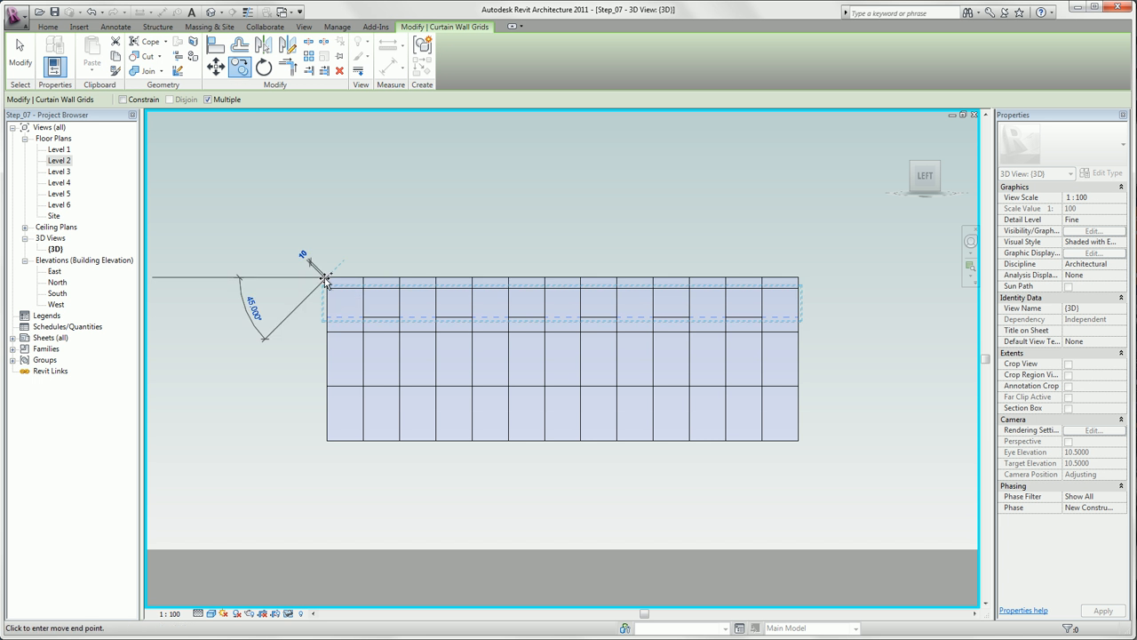
pyautogui.click(325, 382)
pyautogui.click(298, 296)
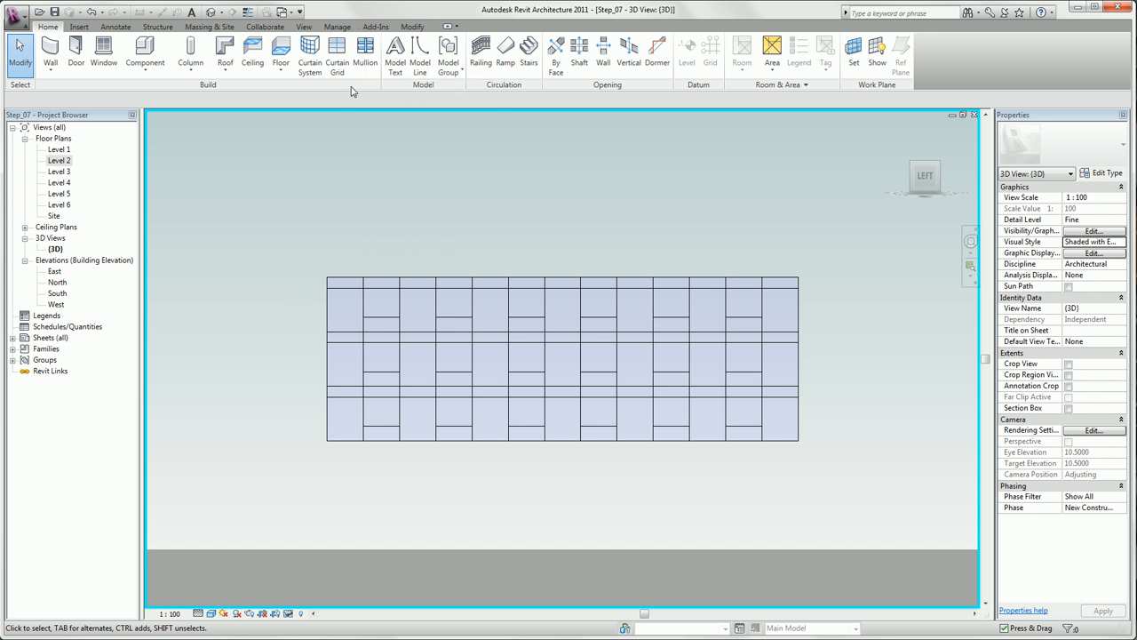
# - Place Rectangular Mullion 50 x 150mm on all grid lines of the curtain wall
pyautogui.keyDown('shift'); pyautogui.moveTo(417, 219); pyautogui.dragTo(371, 234, button='middle'); pyautogui.keyUp('shift')
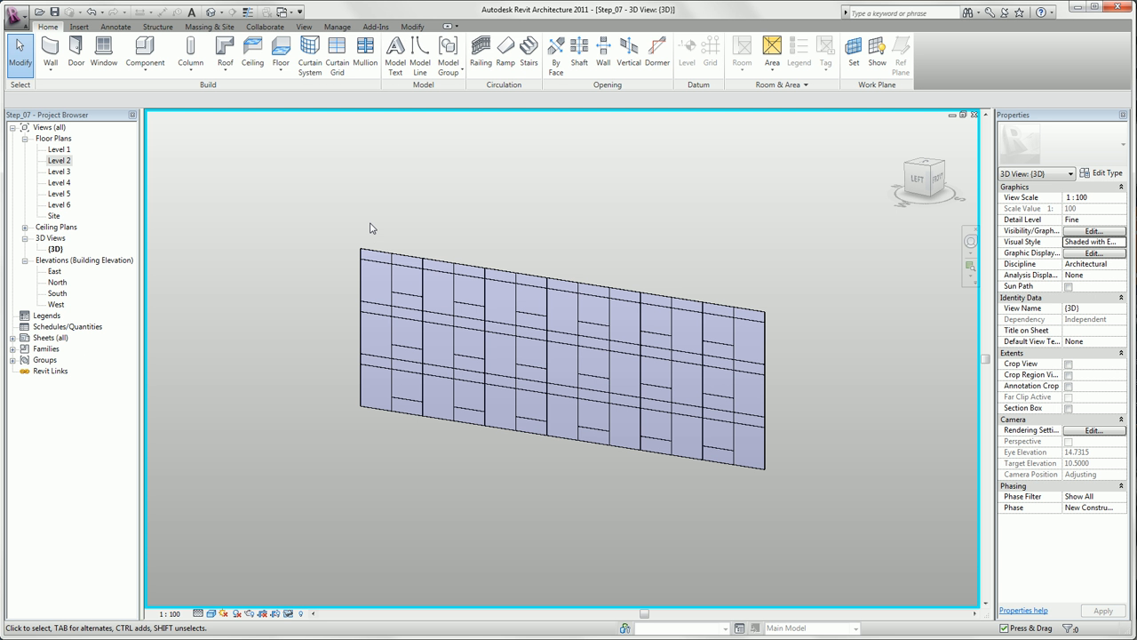
pyautogui.click(366, 55)
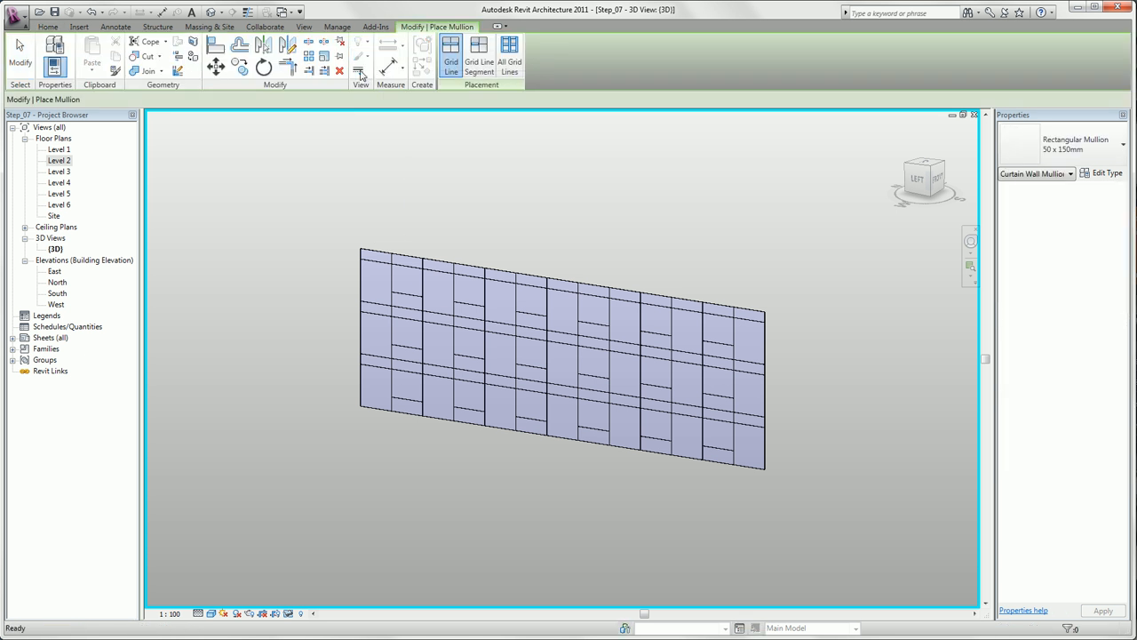
pyautogui.click(510, 58)
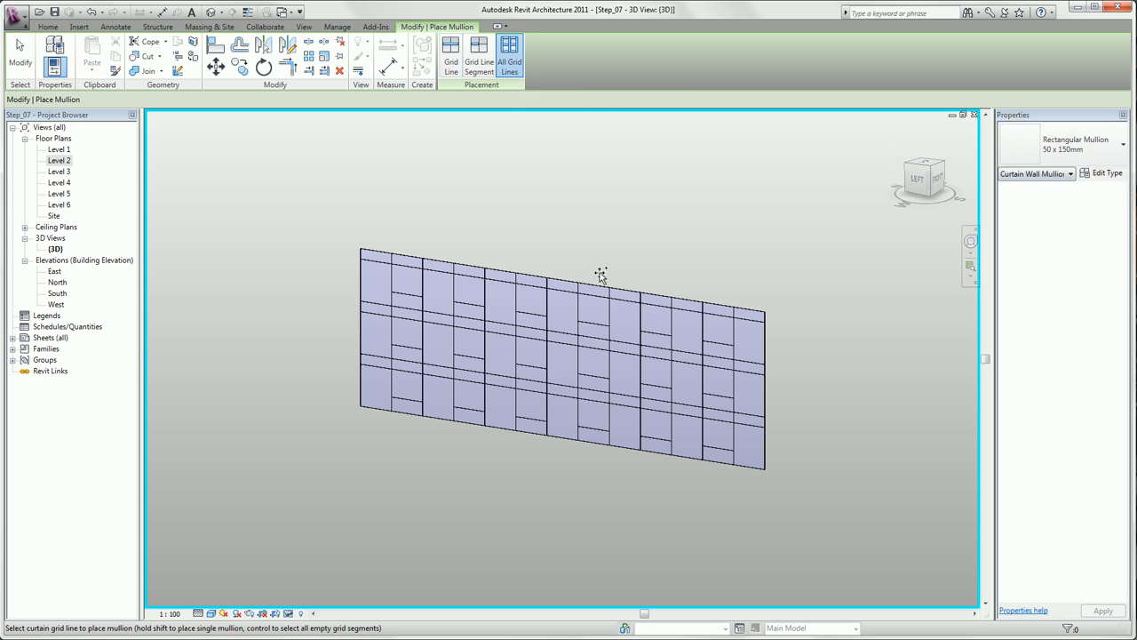
pyautogui.click(549, 277)
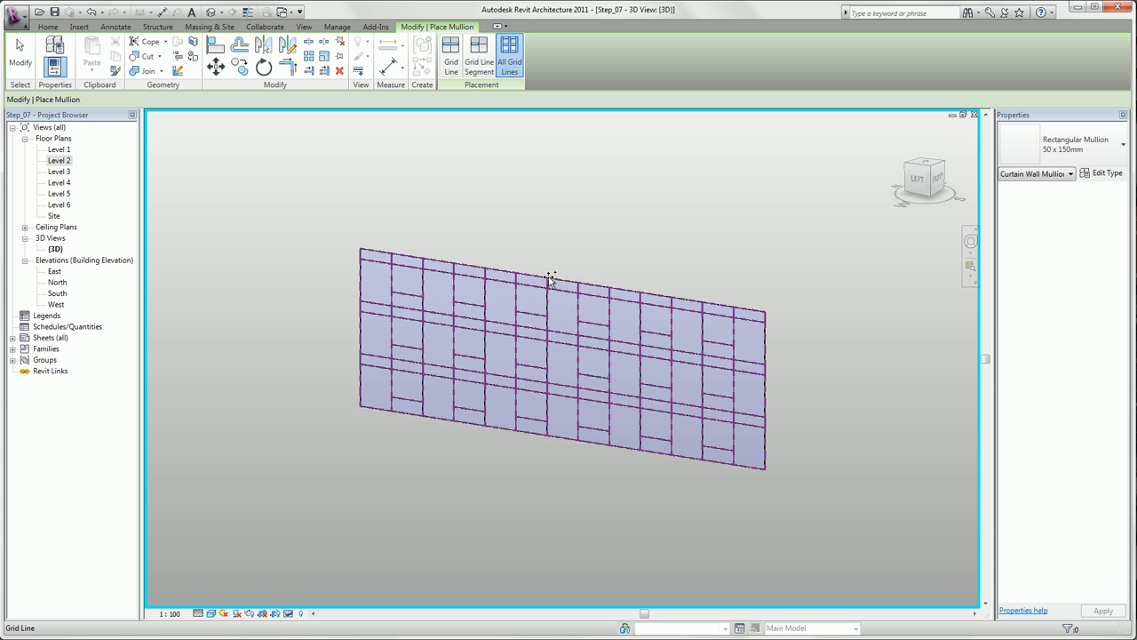
pyautogui.scroll(3, 560, 293)
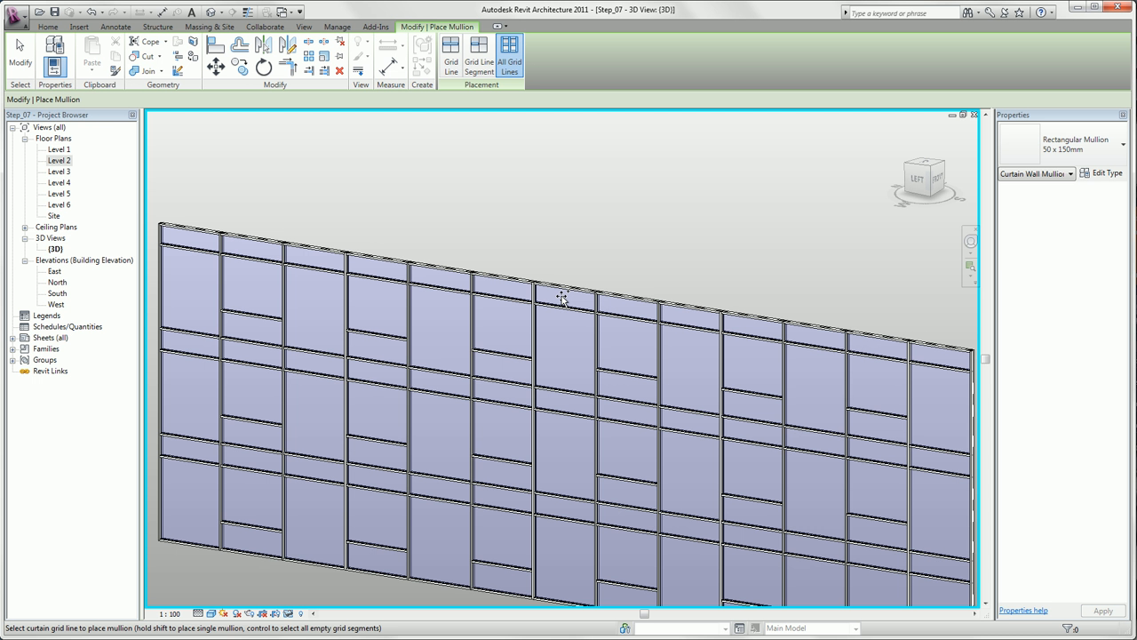
pyautogui.press('Escape')
pyautogui.press('Escape')
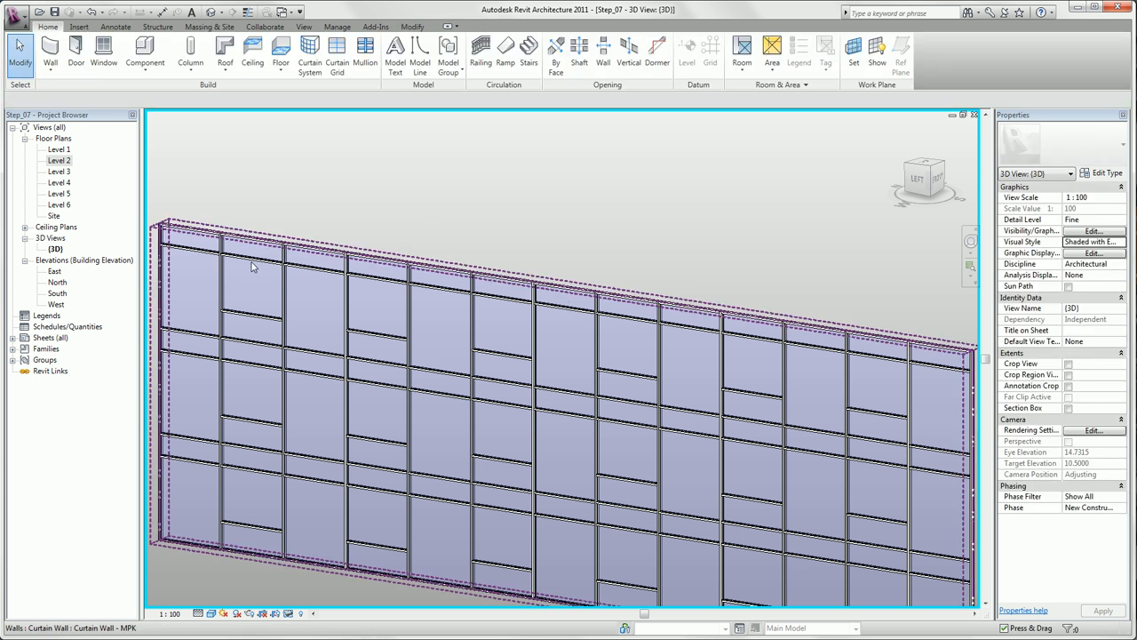
# - Select the panels along the horizontal grid from the second bay's upper glazing panel and change their type to M_Curtain Wall Awning
pyautogui.press('Tab')
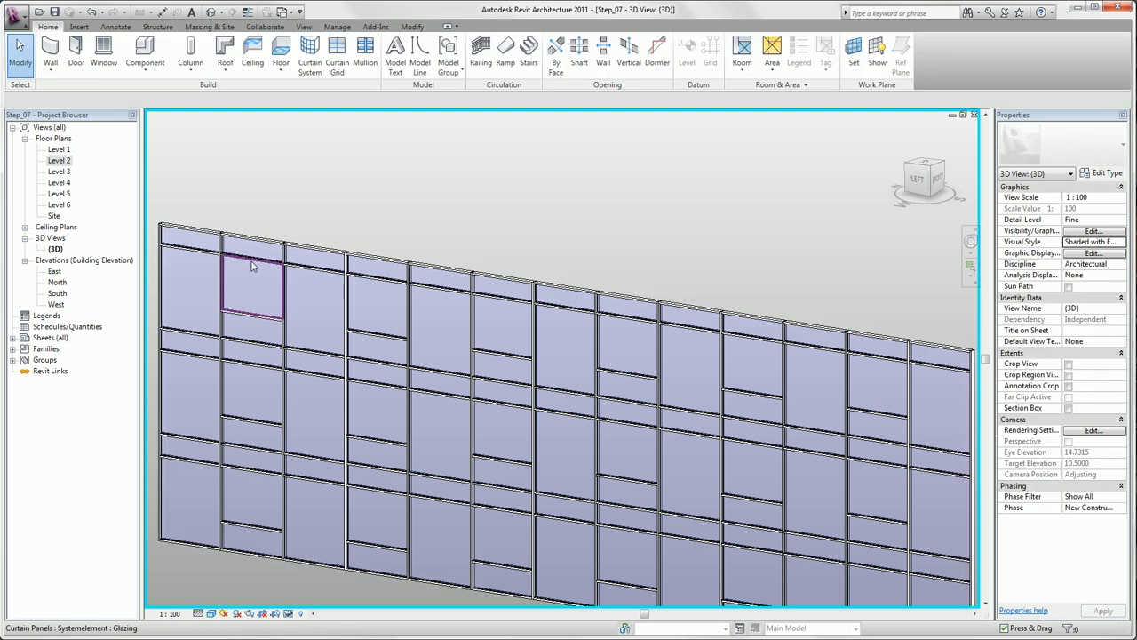
pyautogui.click(252, 266)
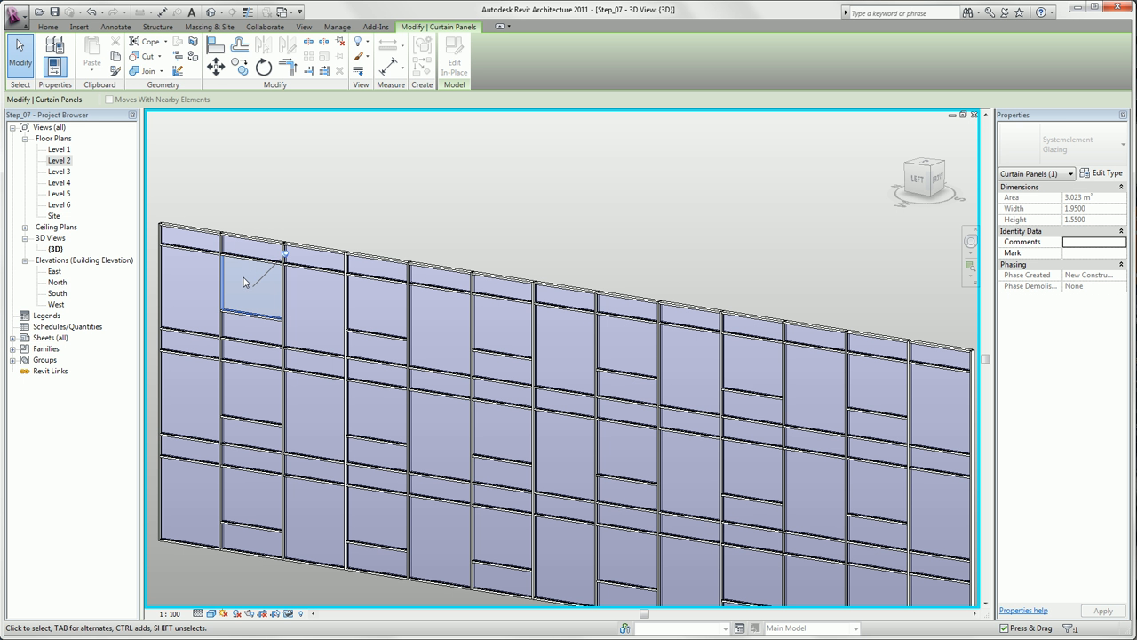
pyautogui.rightClick(243, 282)
pyautogui.moveTo(287, 343)
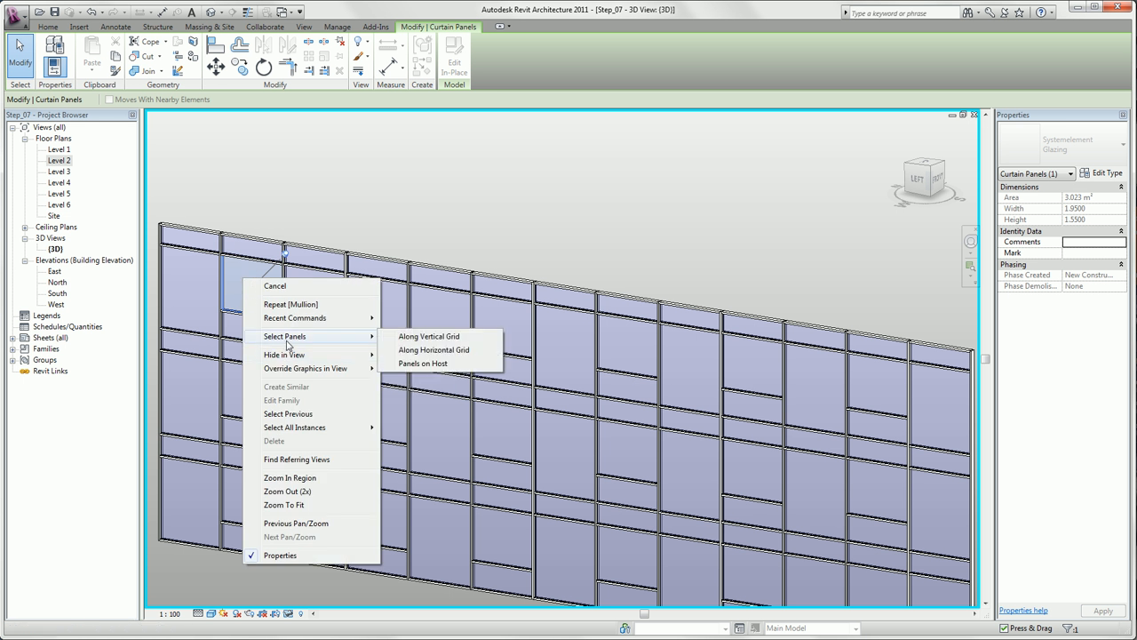
pyautogui.click(433, 350)
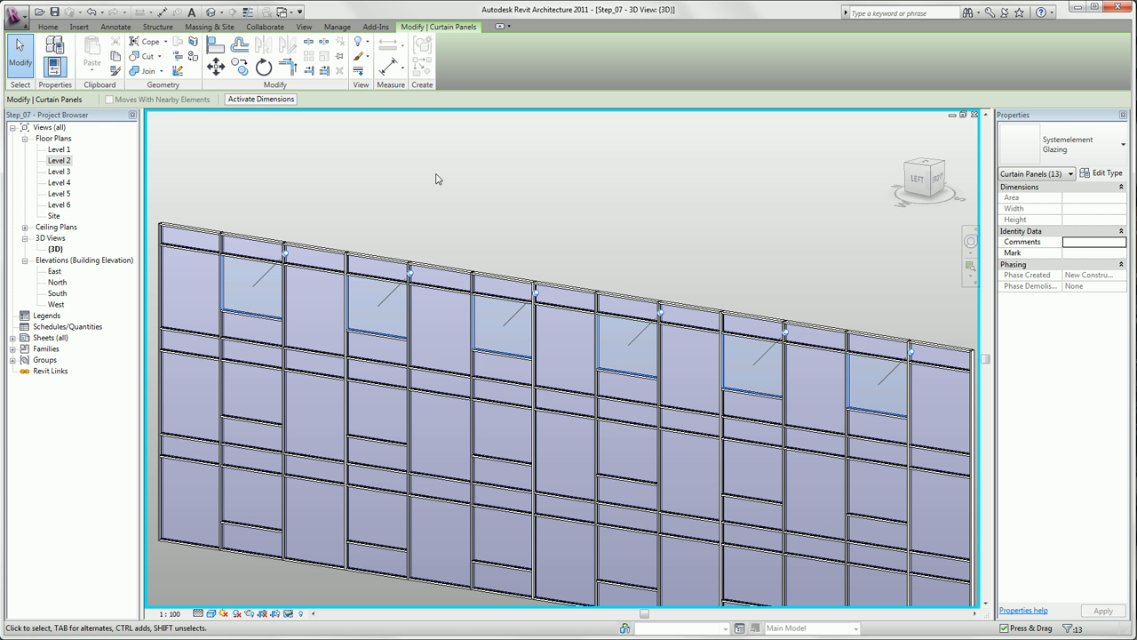
pyautogui.click(1077, 148)
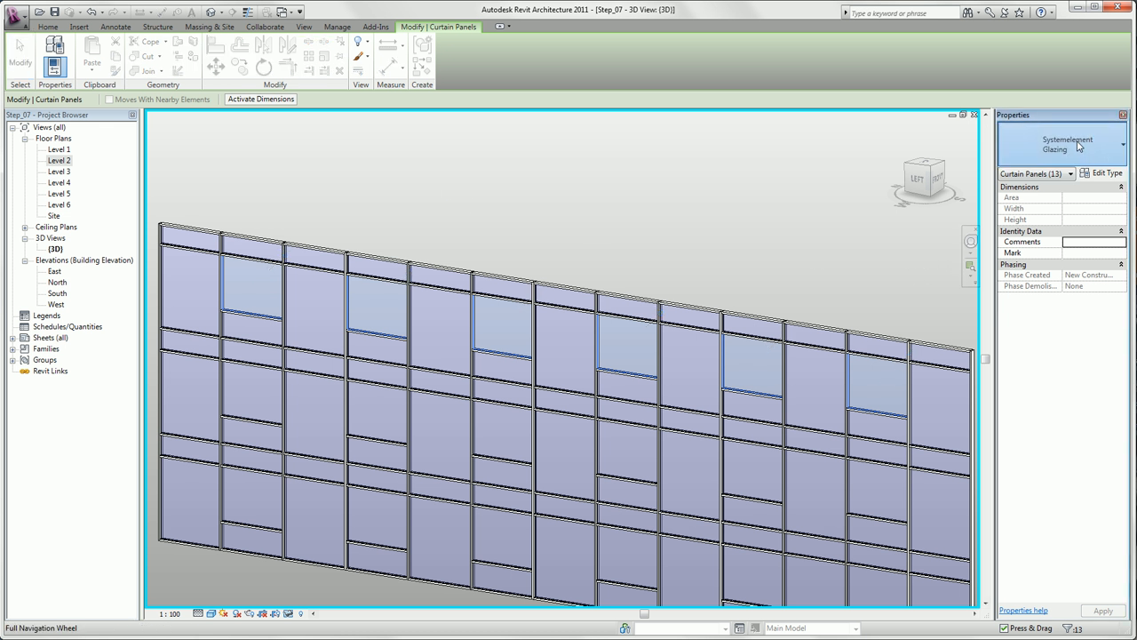
pyautogui.click(1079, 147)
pyautogui.scroll(1, 1075, 174)
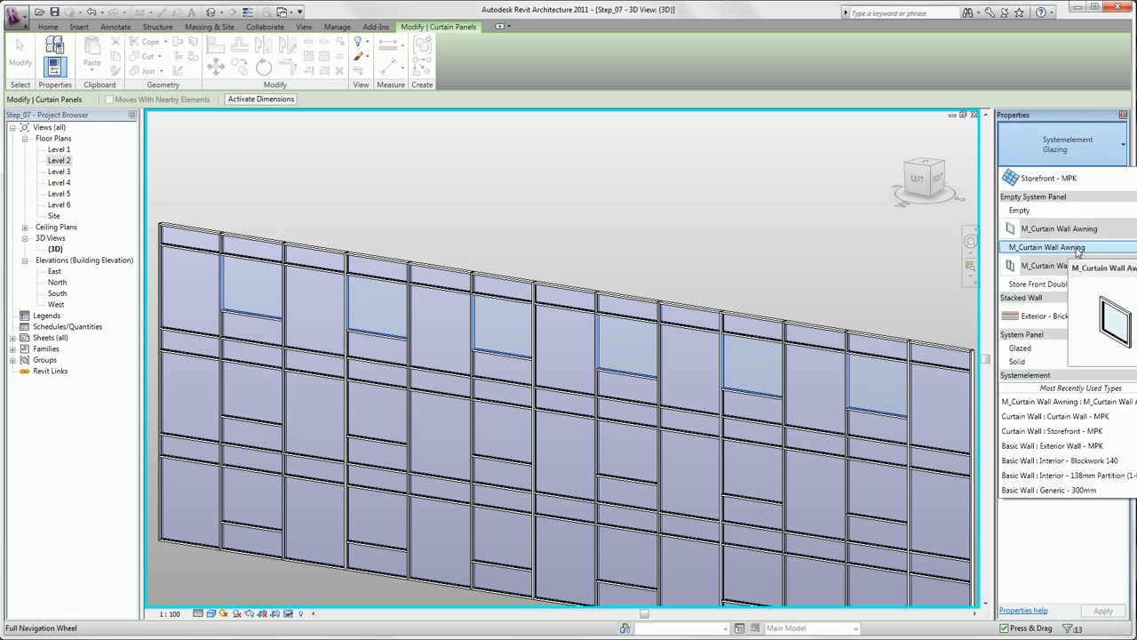
pyautogui.click(1077, 249)
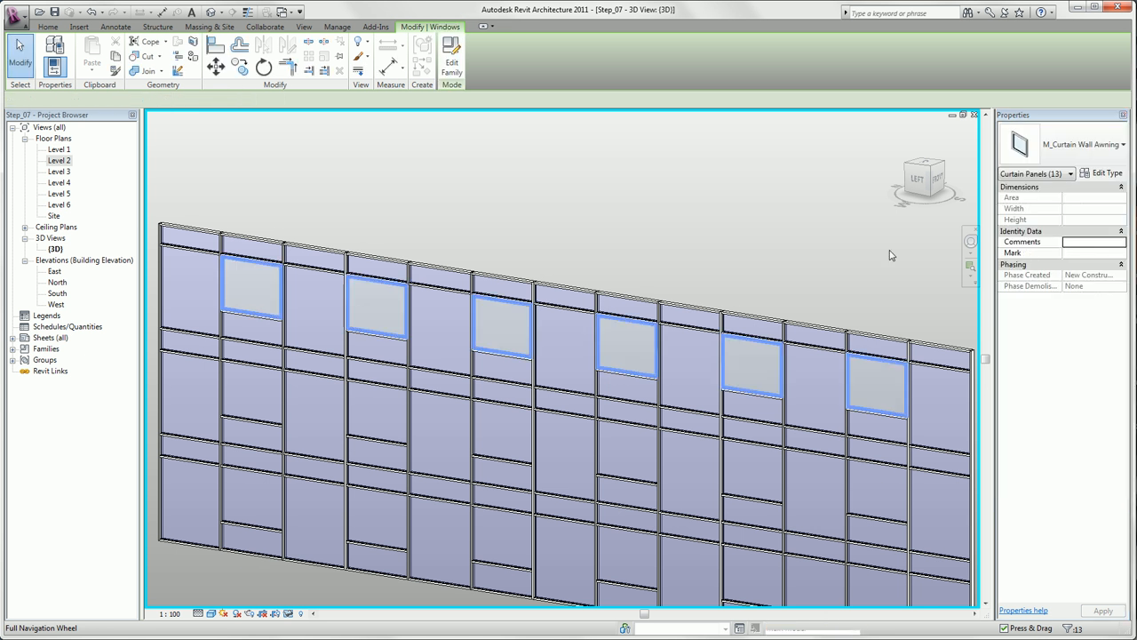
pyautogui.click(758, 265)
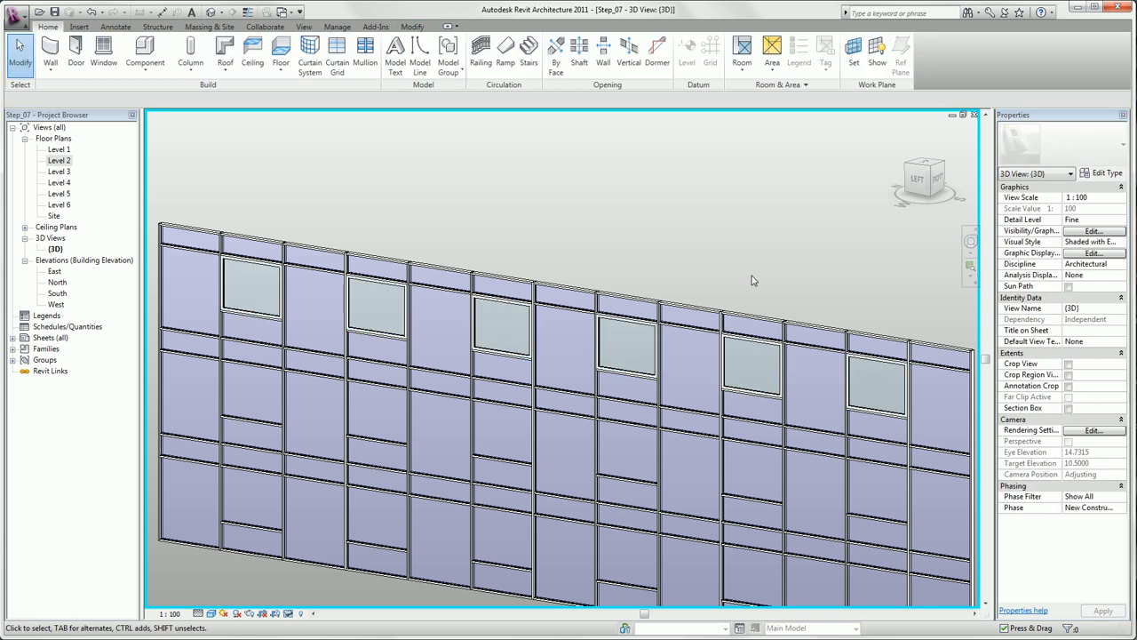
# - Reset the temporary isolation so the entire building is displayed in the 3D view
pyautogui.scroll(-1, 751, 280)
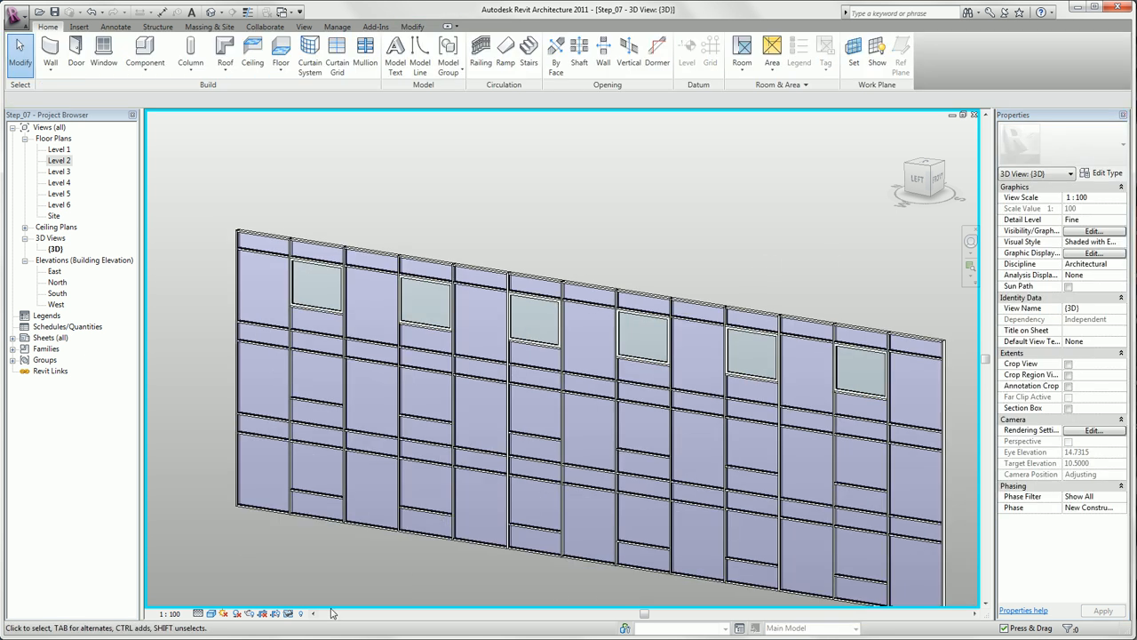
pyautogui.click(288, 613)
pyautogui.click(302, 601)
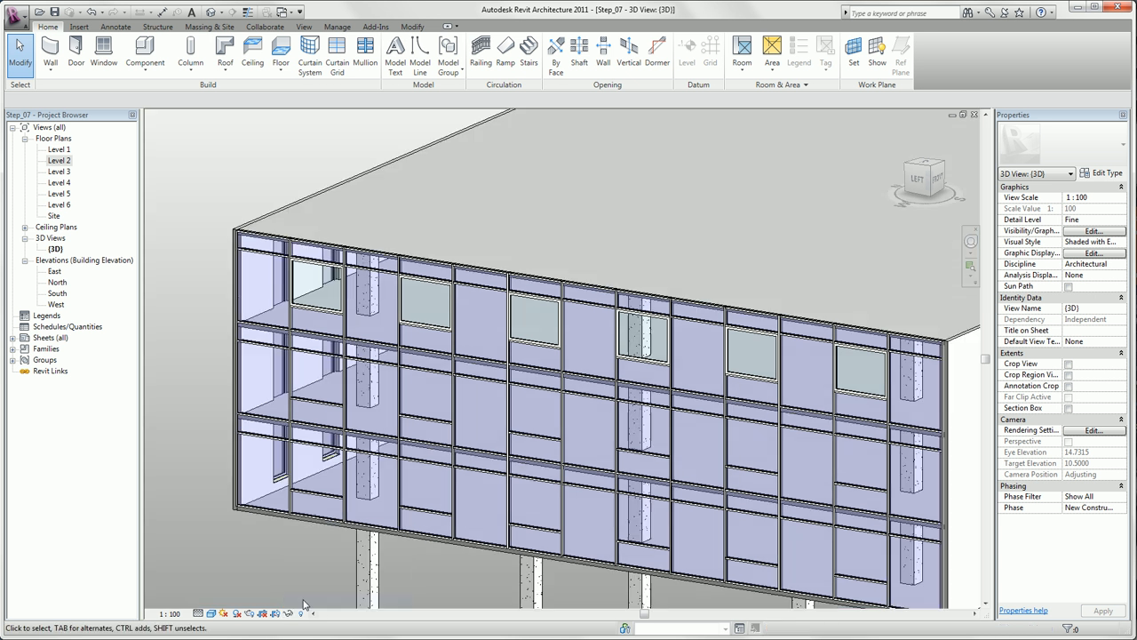
pyautogui.scroll(-2, 285, 472)
pyautogui.moveTo(355, 534); pyautogui.dragTo(301, 475, button='middle')
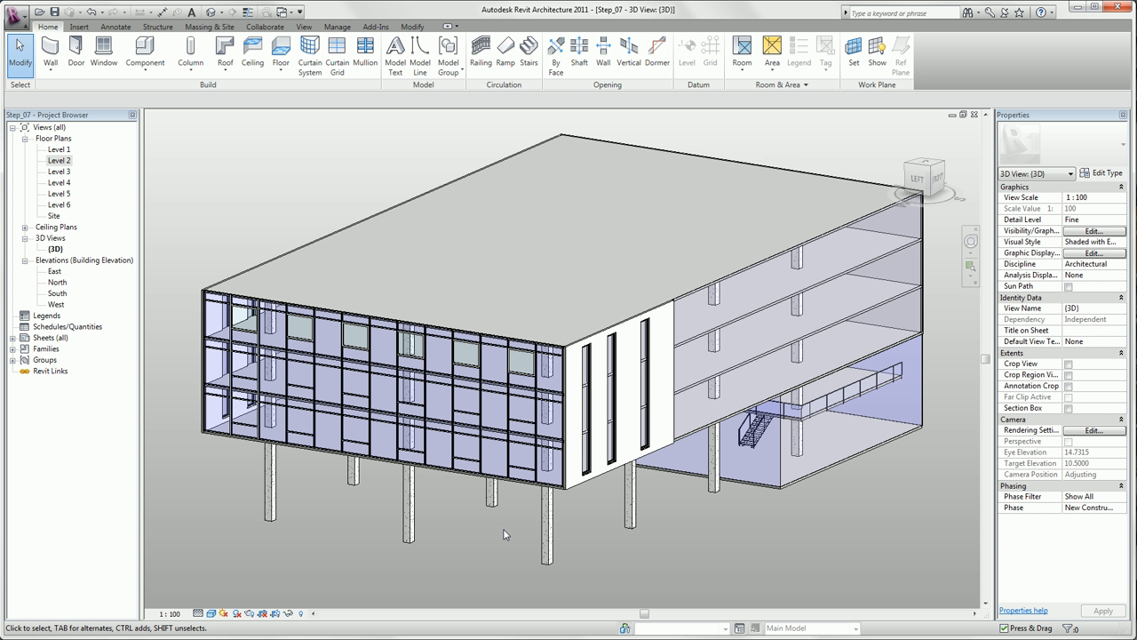
# - Select all instances of the Standard curtain wall in the entire project and change their type to Storefront - MPK
pyautogui.click(742, 482)
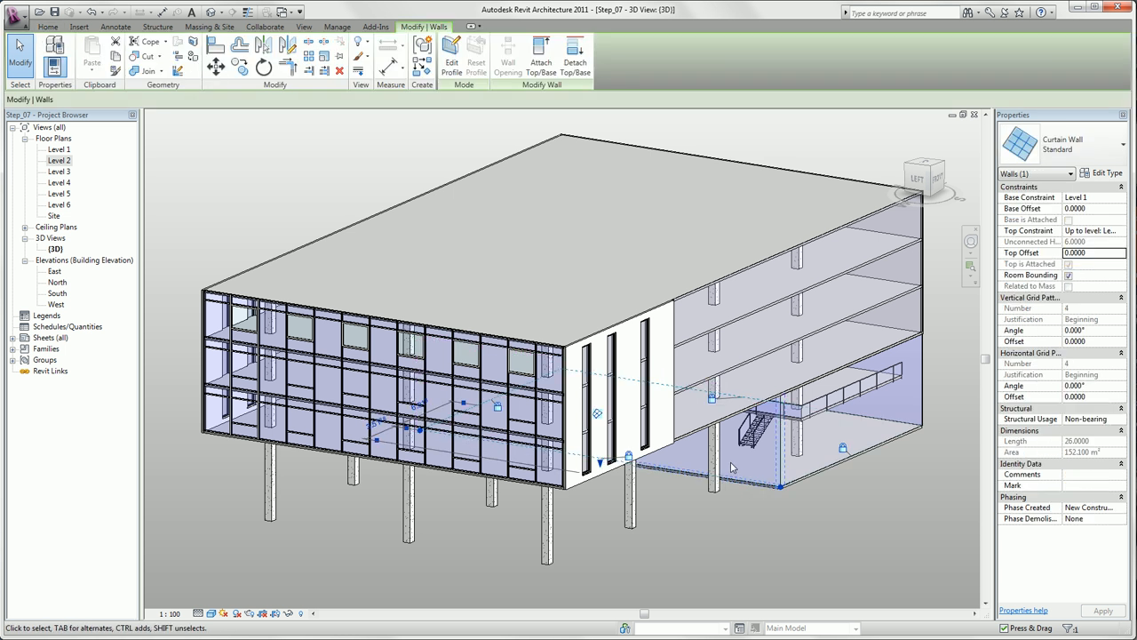
pyautogui.rightClick(732, 468)
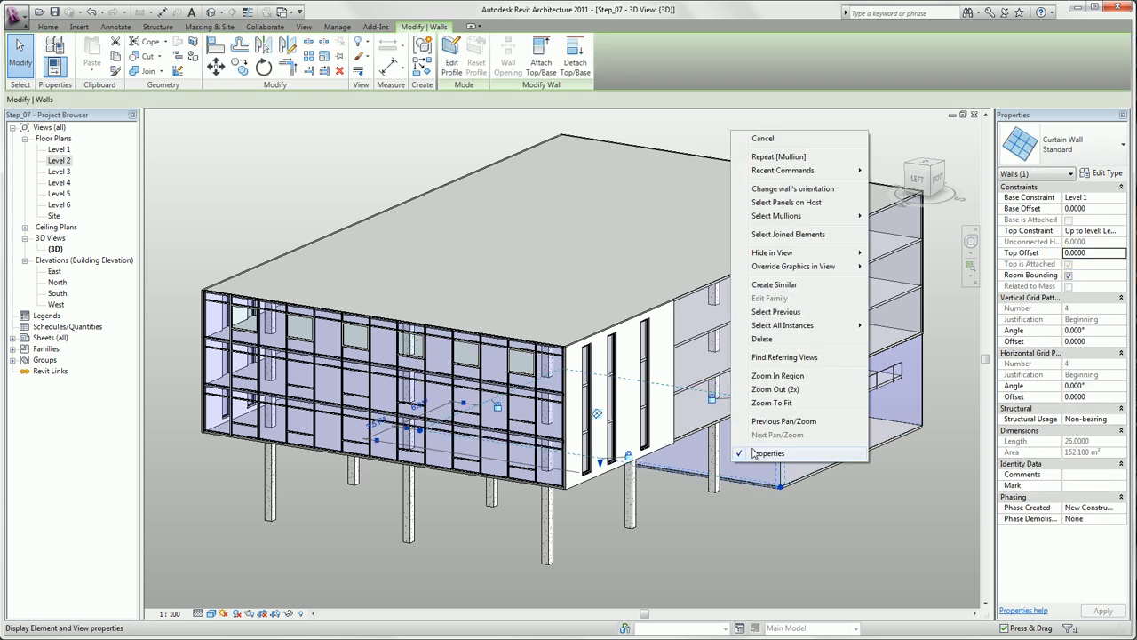
pyautogui.moveTo(815, 331)
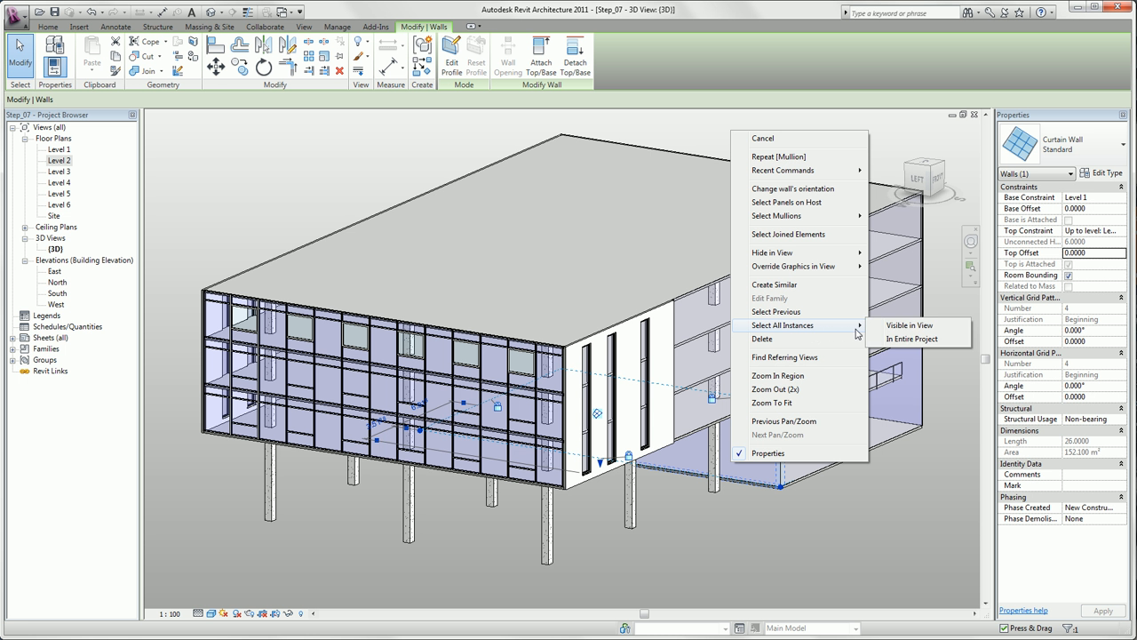
pyautogui.click(895, 342)
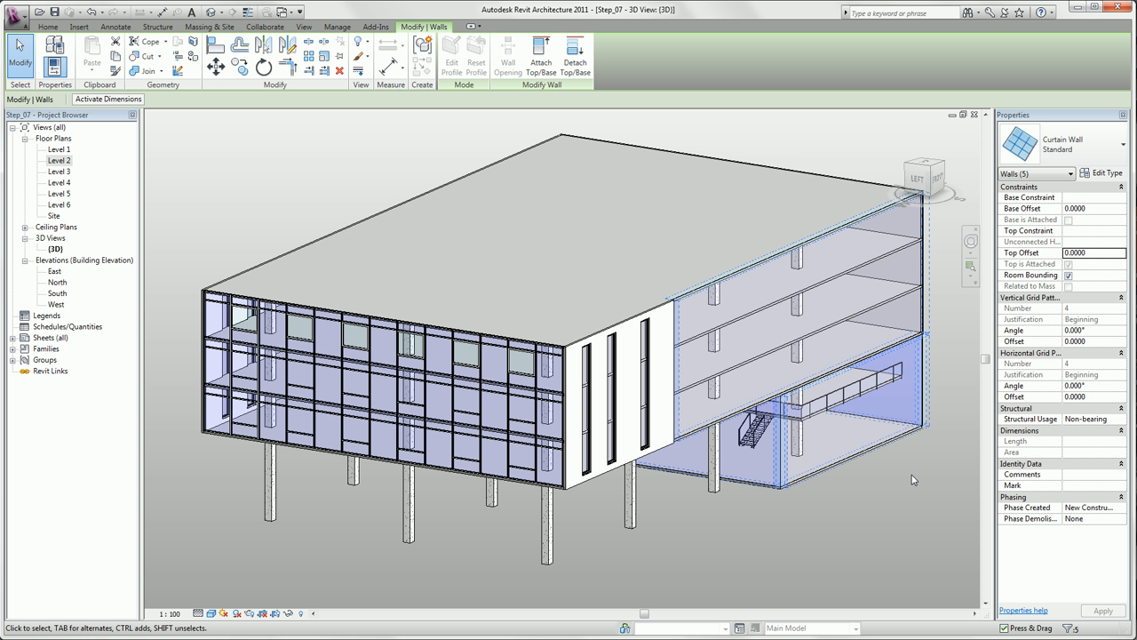
pyautogui.click(1063, 149)
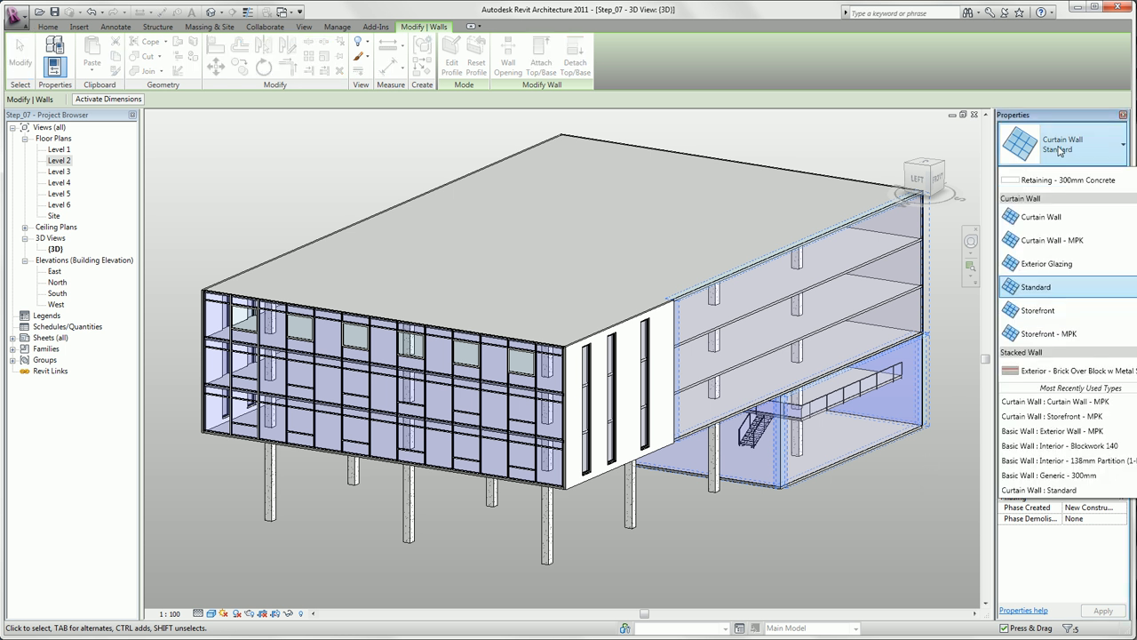
pyautogui.click(1067, 336)
pyautogui.click(890, 502)
# - Add a one-segment horizontal curtain grid at two-thirds height of the lower panel in the front ground-floor wall's third bay from the corner
pyautogui.keyDown('shift'); pyautogui.moveTo(891, 503); pyautogui.dragTo(795, 538, button='middle'); pyautogui.keyUp('shift')
pyautogui.scroll(1, 784, 527)
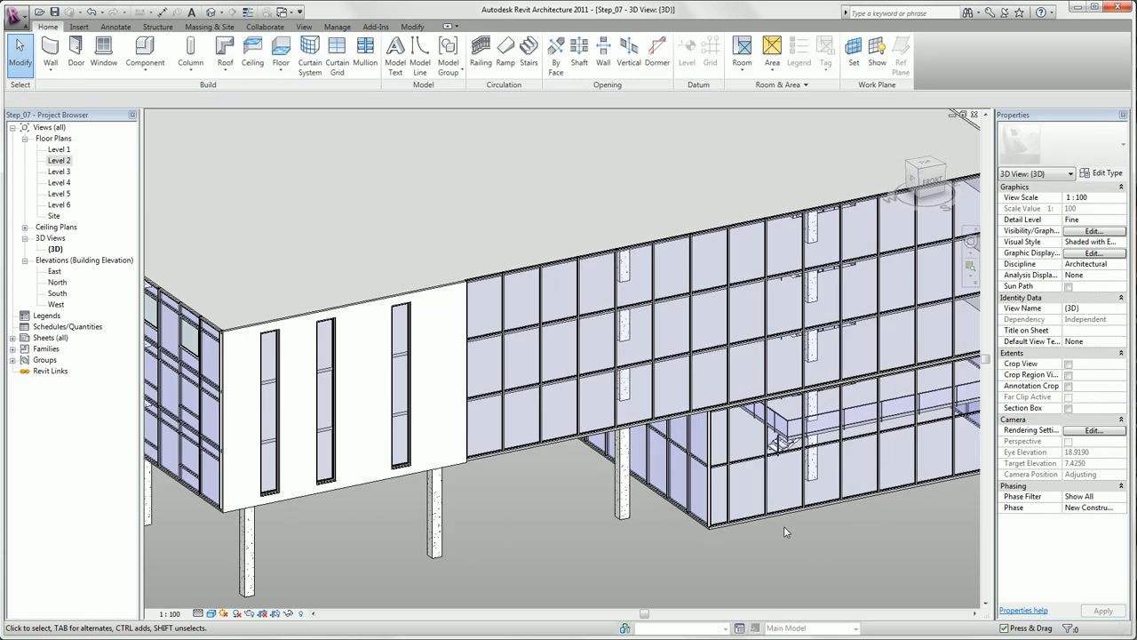
pyautogui.scroll(2, 784, 531)
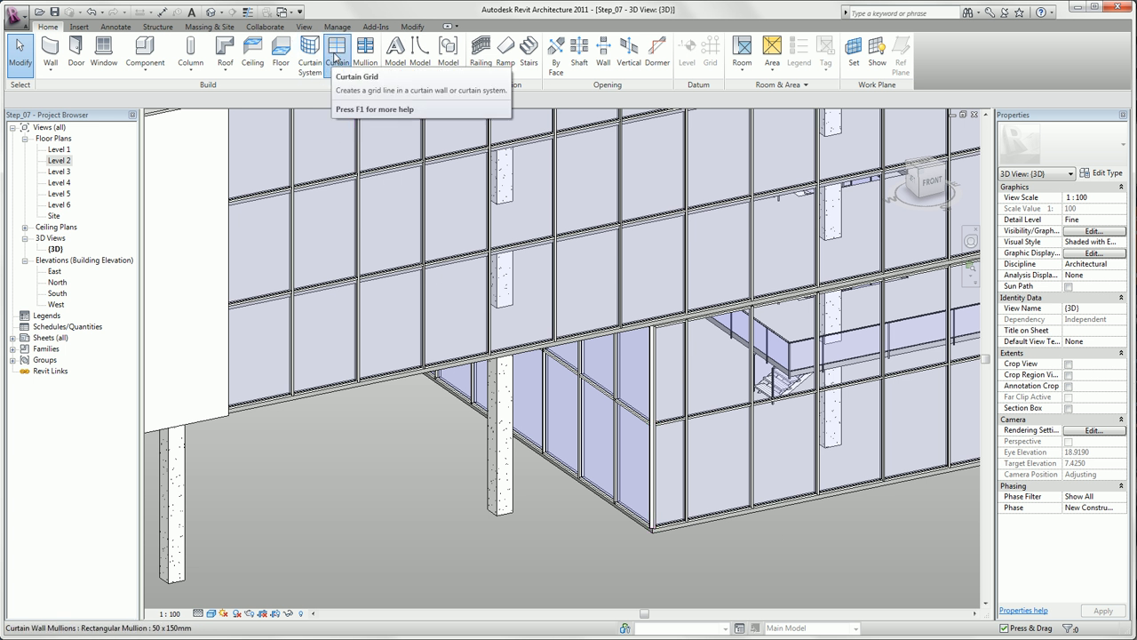
pyautogui.click(336, 55)
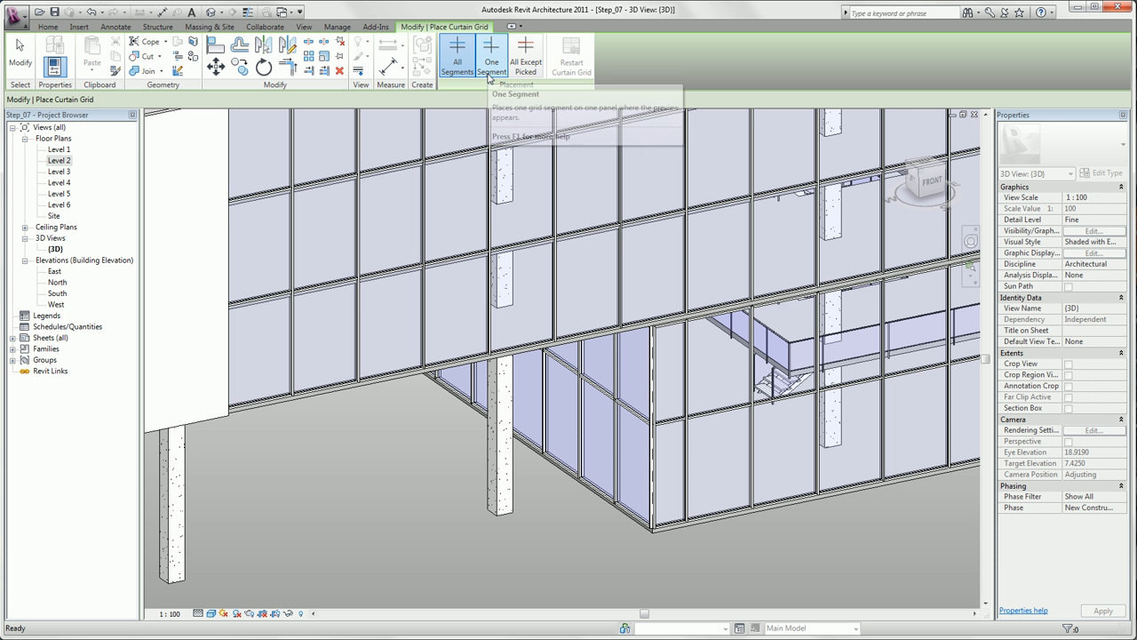
pyautogui.click(491, 65)
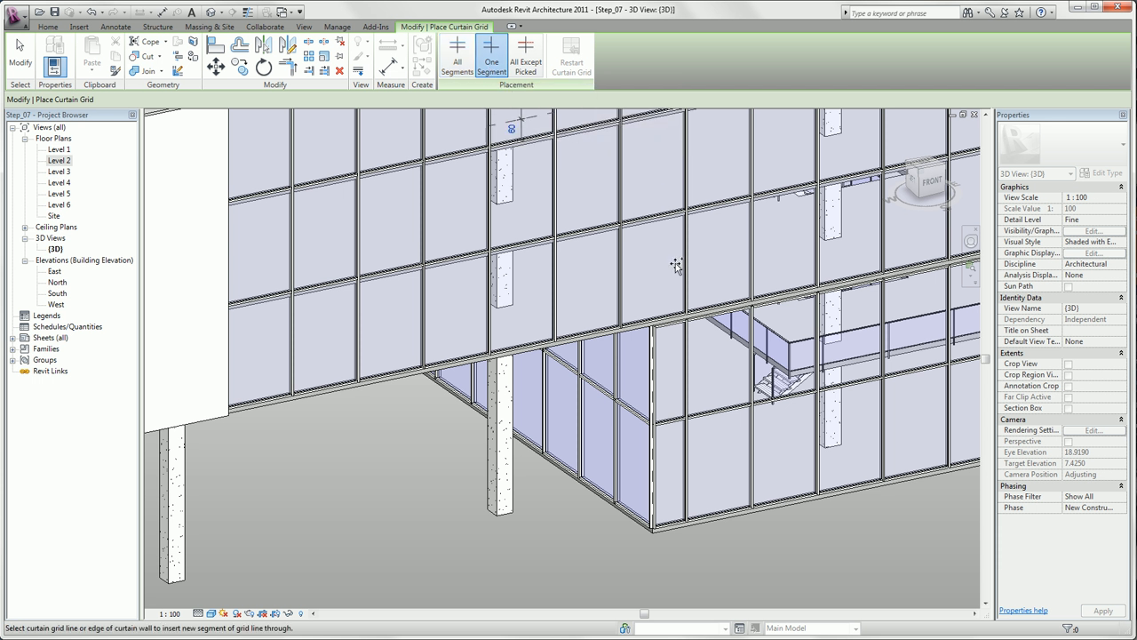
pyautogui.click(757, 430)
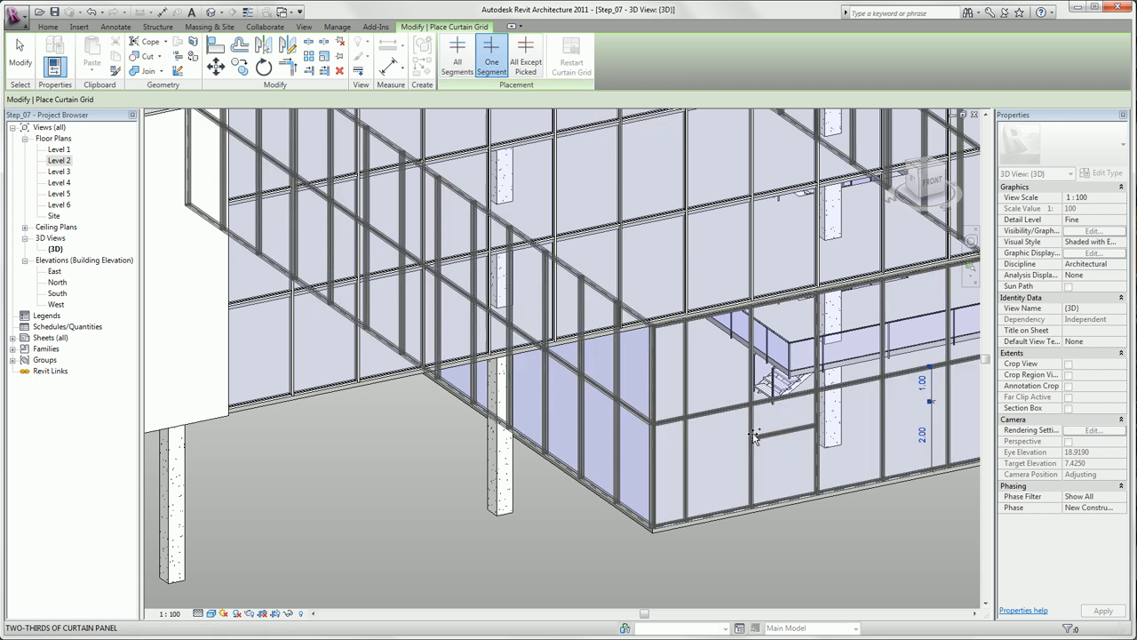
pyautogui.press('Escape')
# - Unpin and delete the sill mullion segment beneath the new lower panel in the ground-floor wall's third bay
pyautogui.scroll(3, 798, 525)
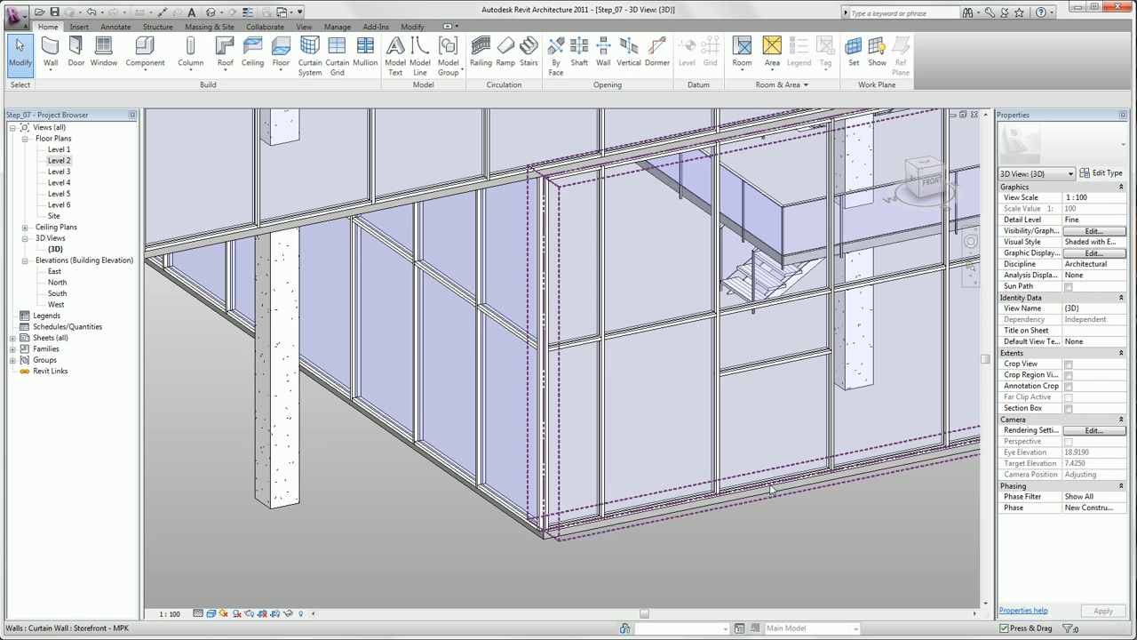
pyautogui.press('Tab')
pyautogui.click(773, 486)
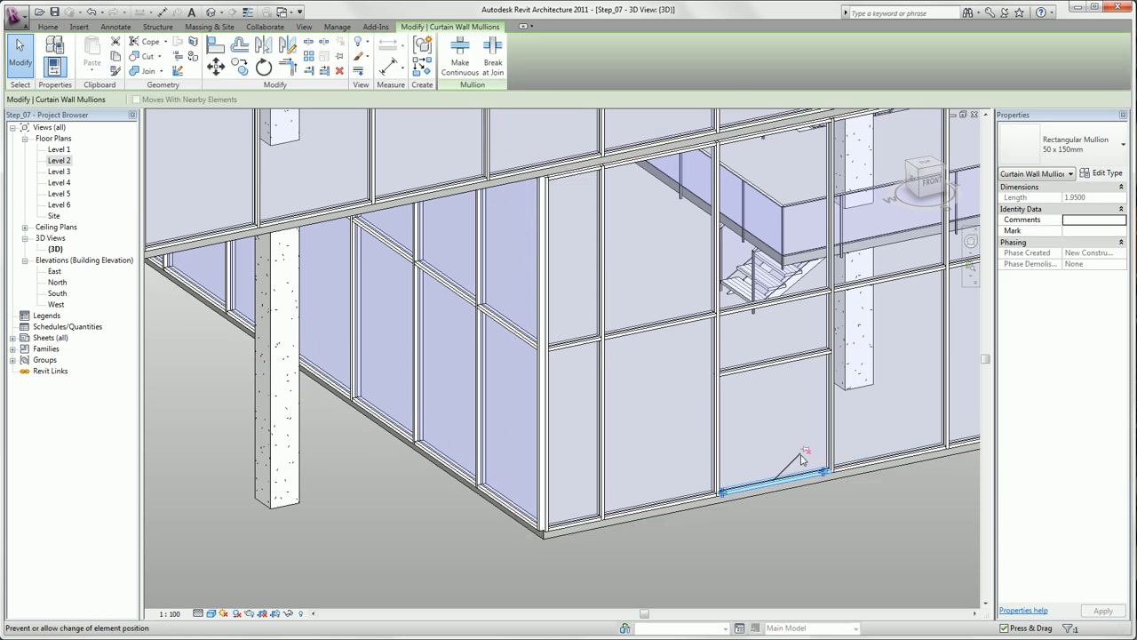
pyautogui.press('Escape')
# - Select the glazing panel below the added grid segment and change its type to Store Front Double Door
pyautogui.press('Tab')
pyautogui.press('Tab')
pyautogui.press('Tab')
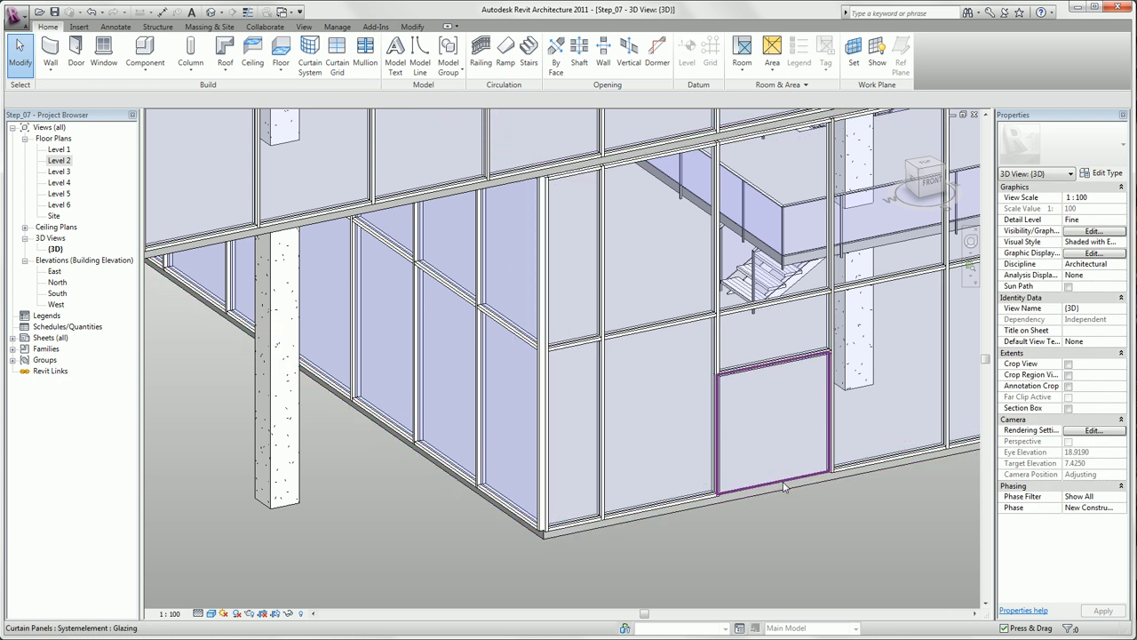
pyautogui.click(783, 486)
pyautogui.click(1062, 144)
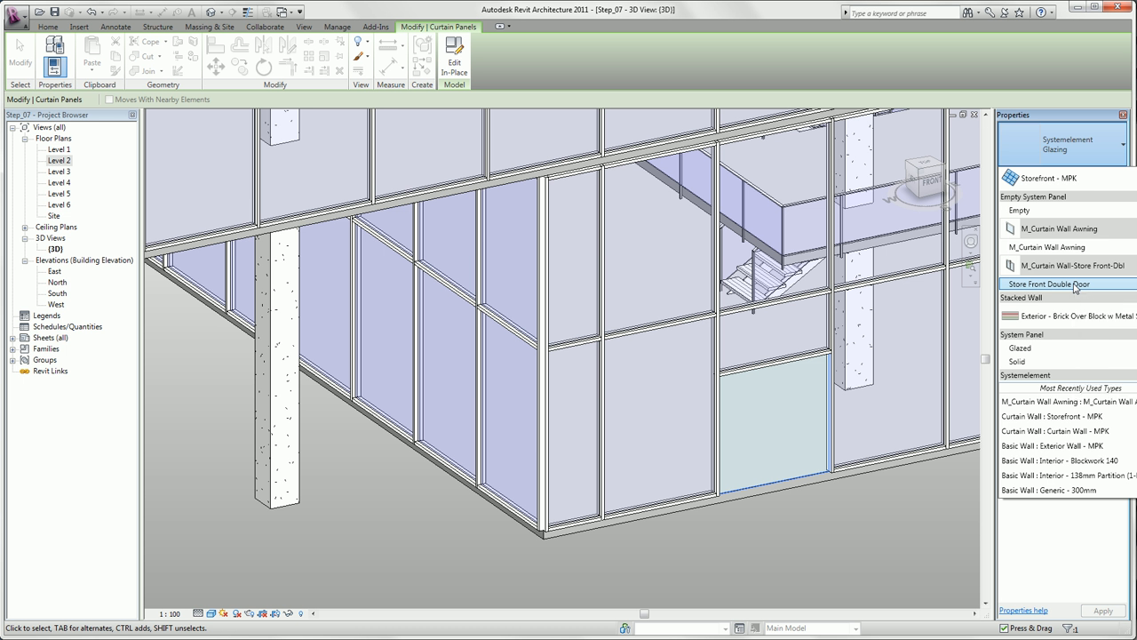
pyautogui.click(1075, 284)
pyautogui.click(903, 559)
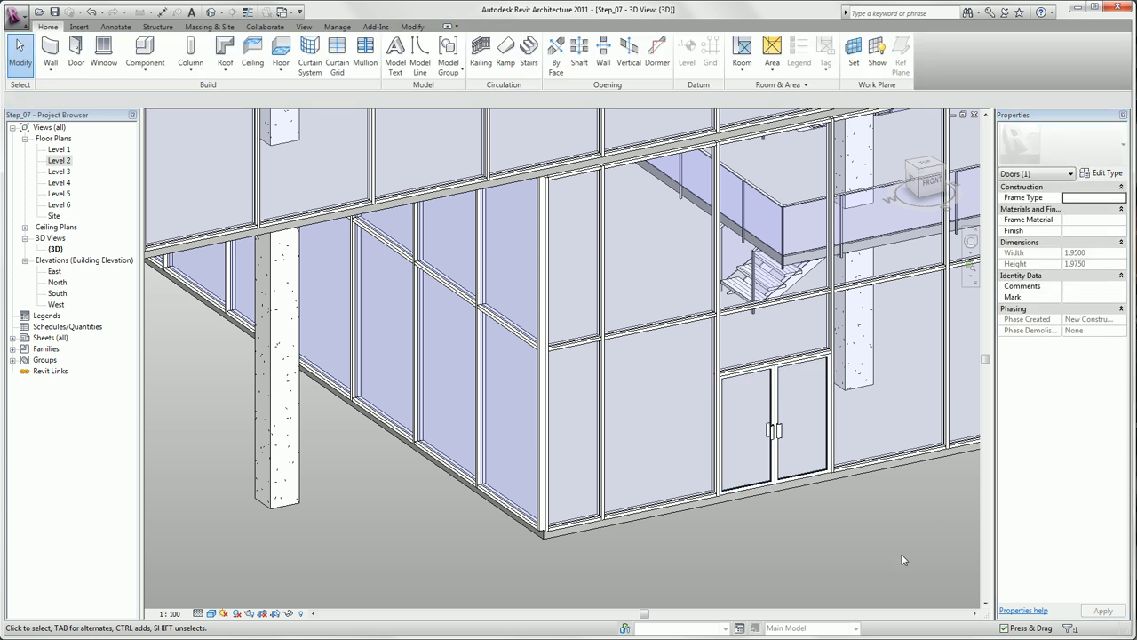